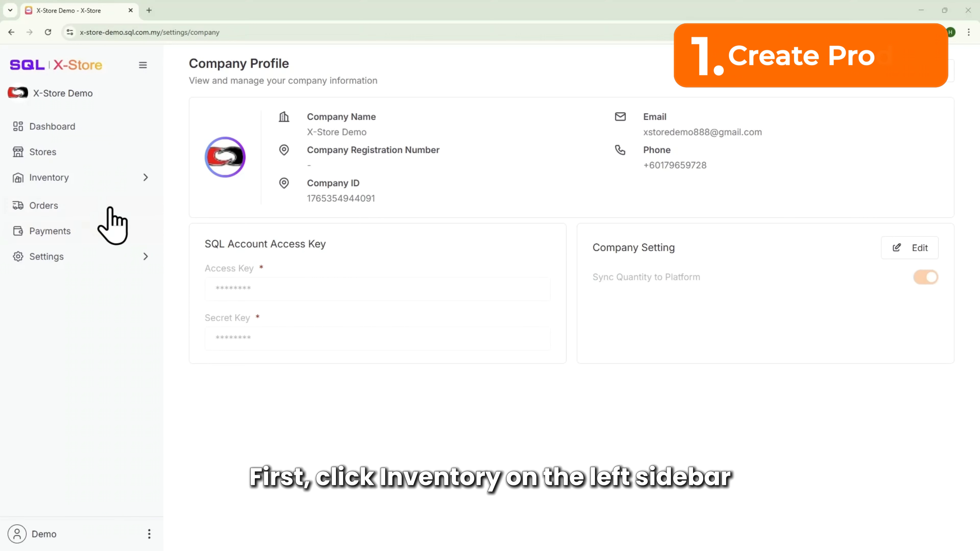
# Open the inventory's product management list and collapse the navigation sidebar
pyautogui.click(89, 183)
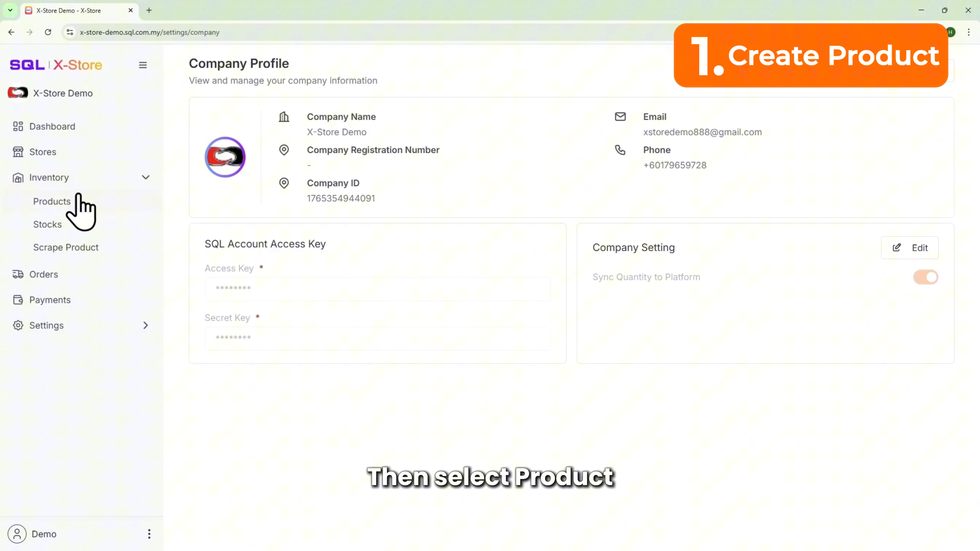
pyautogui.click(63, 202)
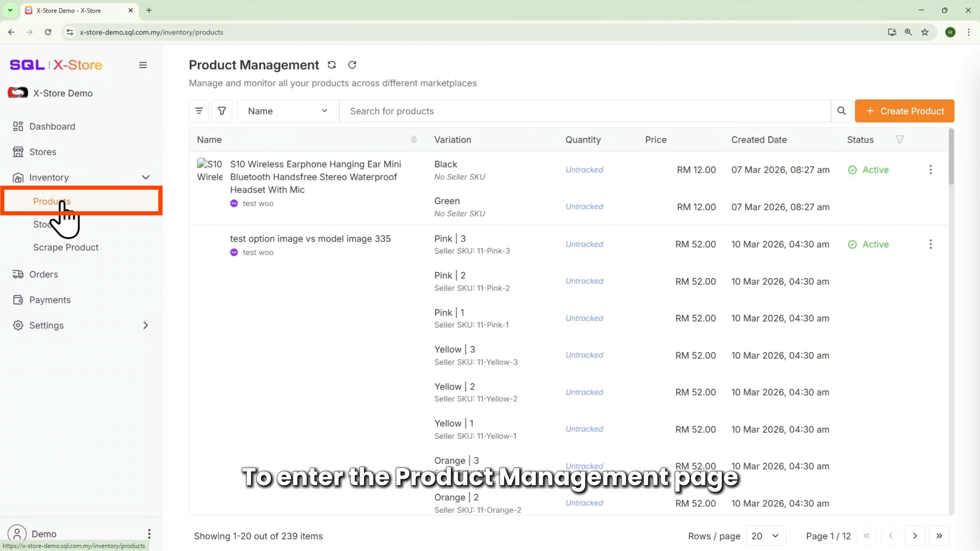
pyautogui.click(143, 65)
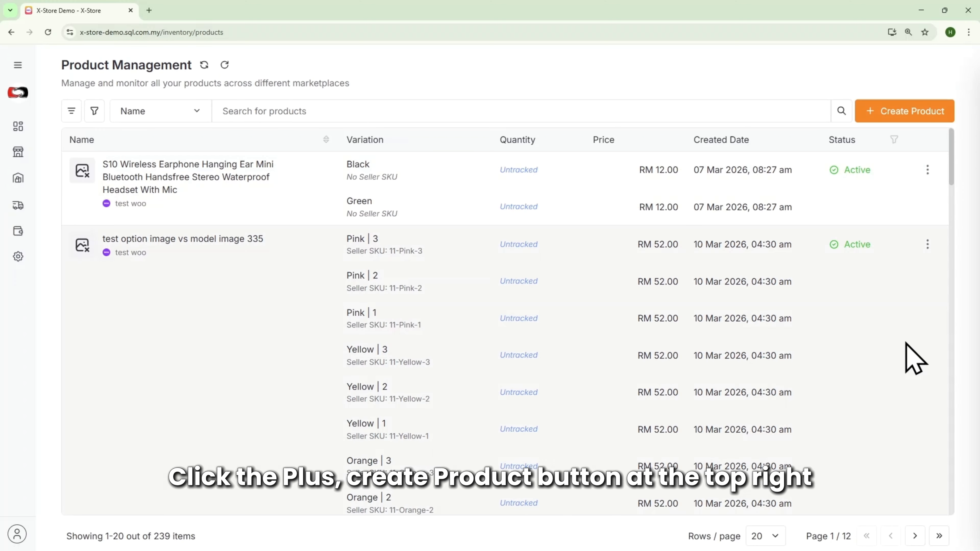
# Start creating a product for the Shopee platform in the store OpenSANDBOX26894c4e2bffadbe19b
pyautogui.click(917, 115)
pyautogui.click(506, 235)
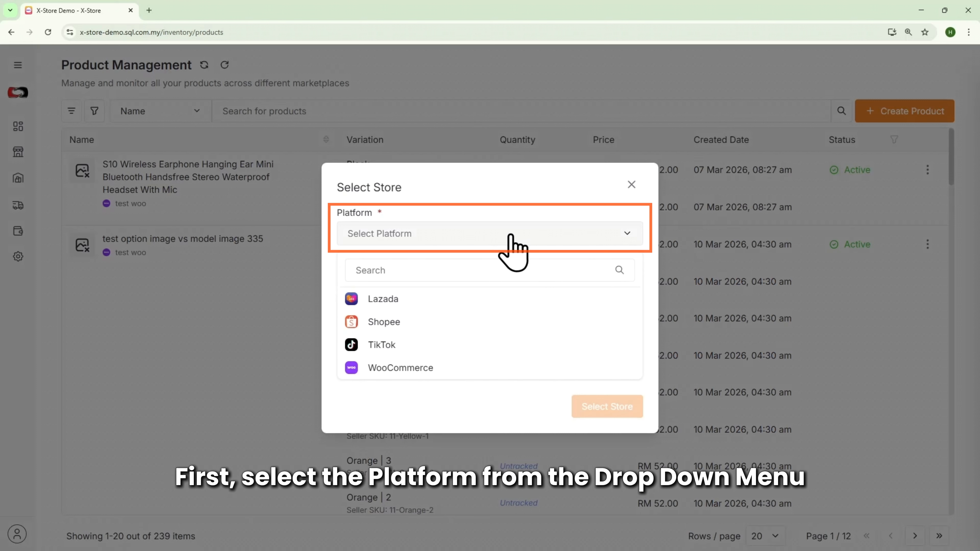
pyautogui.click(392, 335)
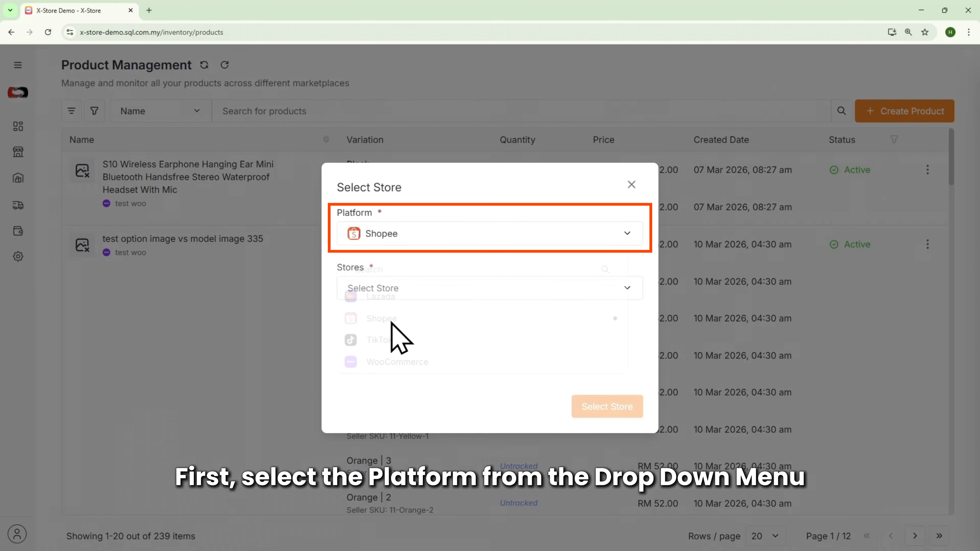
pyautogui.click(475, 290)
pyautogui.click(390, 355)
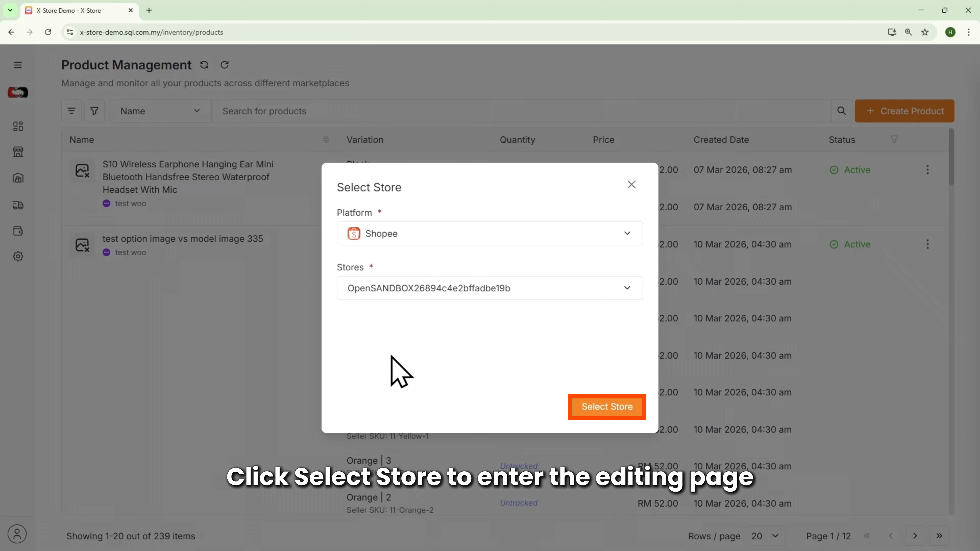
pyautogui.click(609, 409)
# Name the product "Oversized Unisex Cotton T-Shirt" and set its category to Men Clothes / Tops / T-Shirts
pyautogui.click(171, 209)
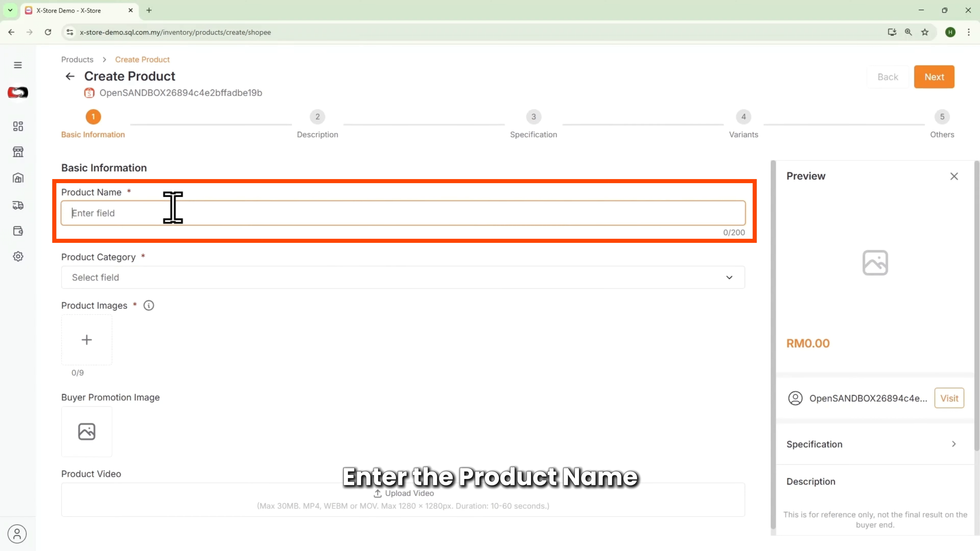
pyautogui.write('Oversized Unisex Cotton T-Shirt')
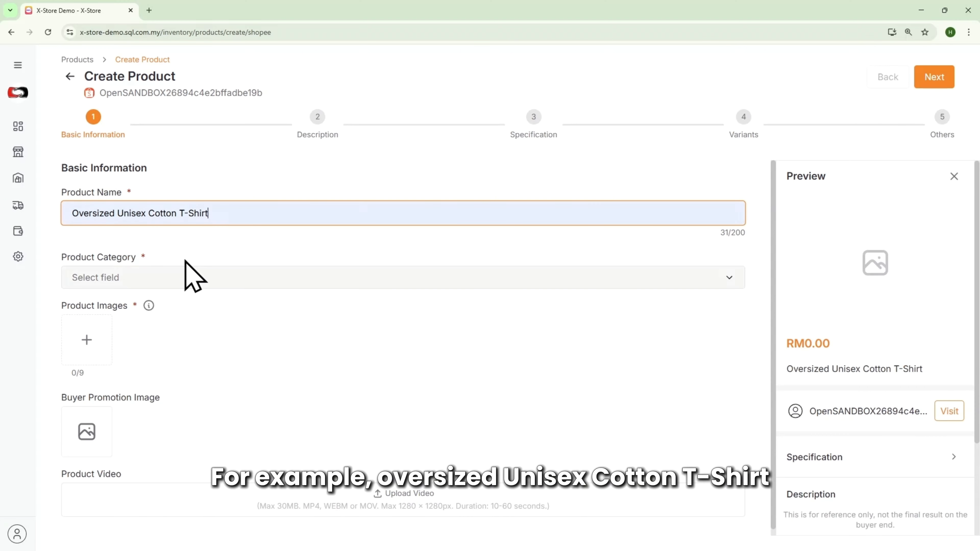
pyautogui.click(184, 277)
pyautogui.click(132, 373)
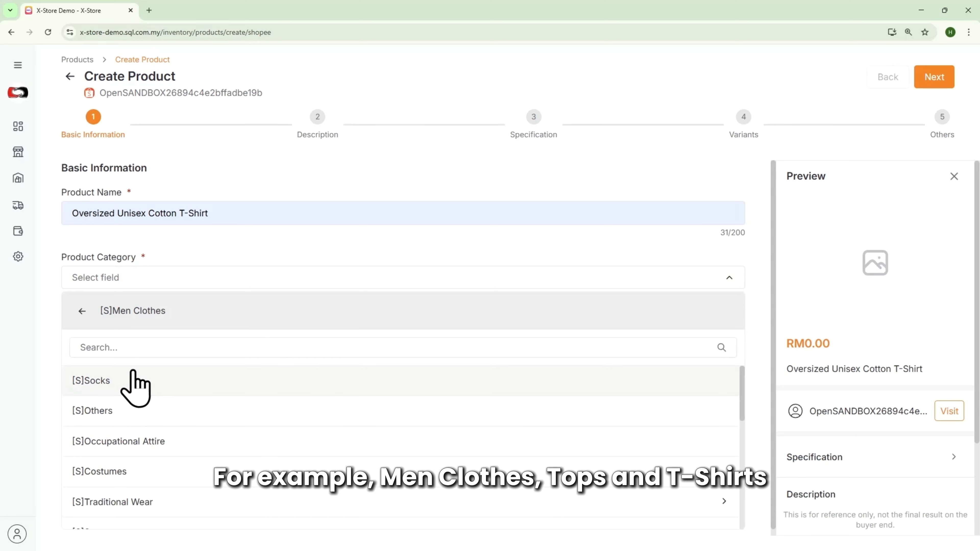
pyautogui.scroll(-5, 135, 456)
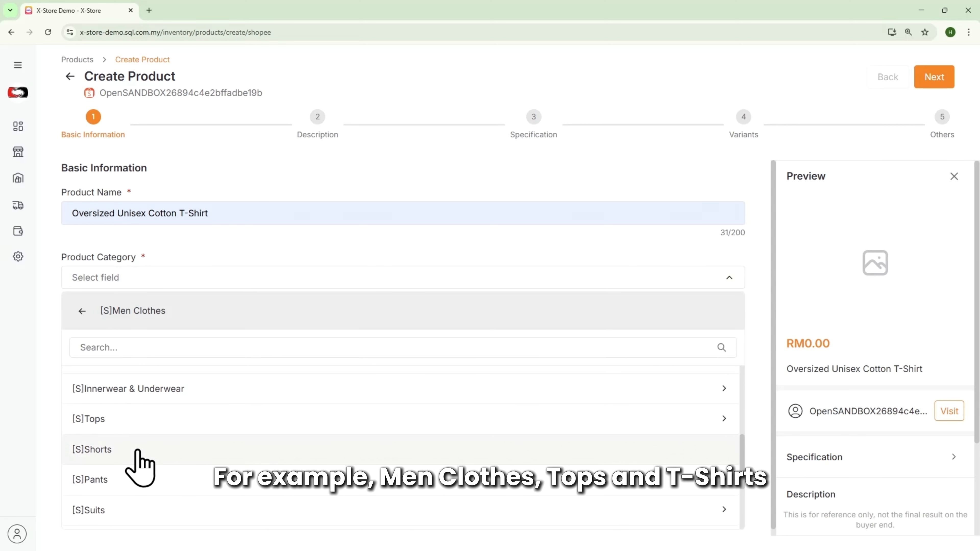
pyautogui.click(97, 412)
pyautogui.click(116, 444)
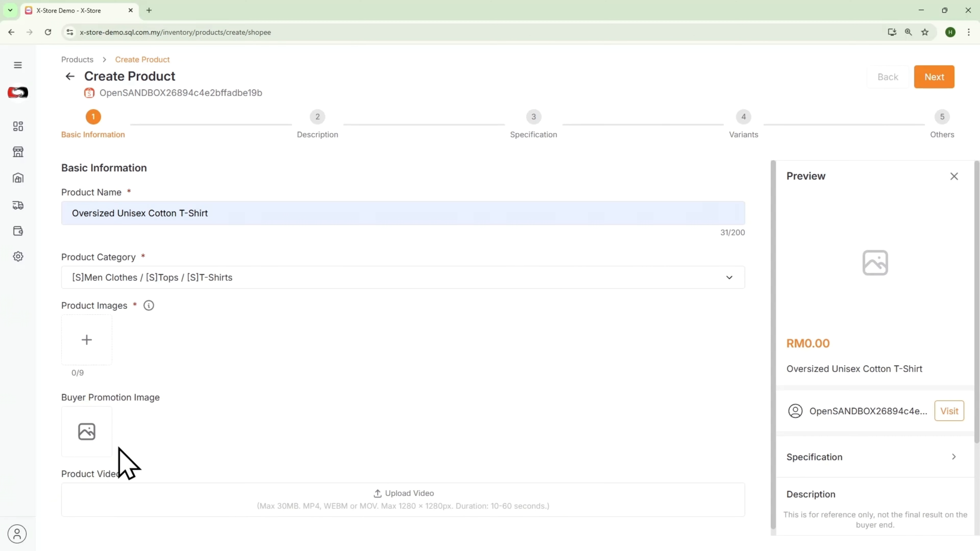
# Upload the white T-shirt picture as the product image, review the preview and continue to the description stage
pyautogui.moveTo(4, 135); pyautogui.dragTo(79, 343)
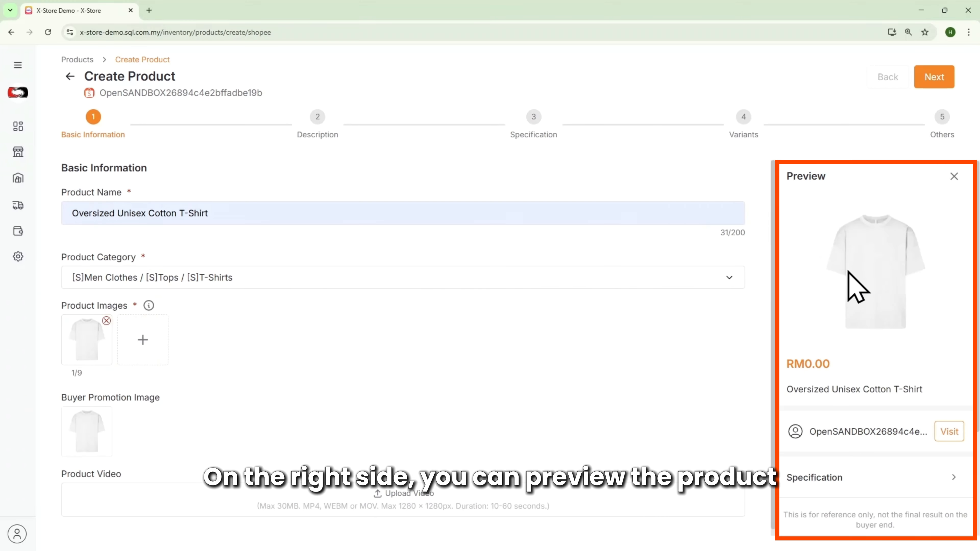
pyautogui.scroll(-4, 849, 285)
pyautogui.scroll(3, 850, 288)
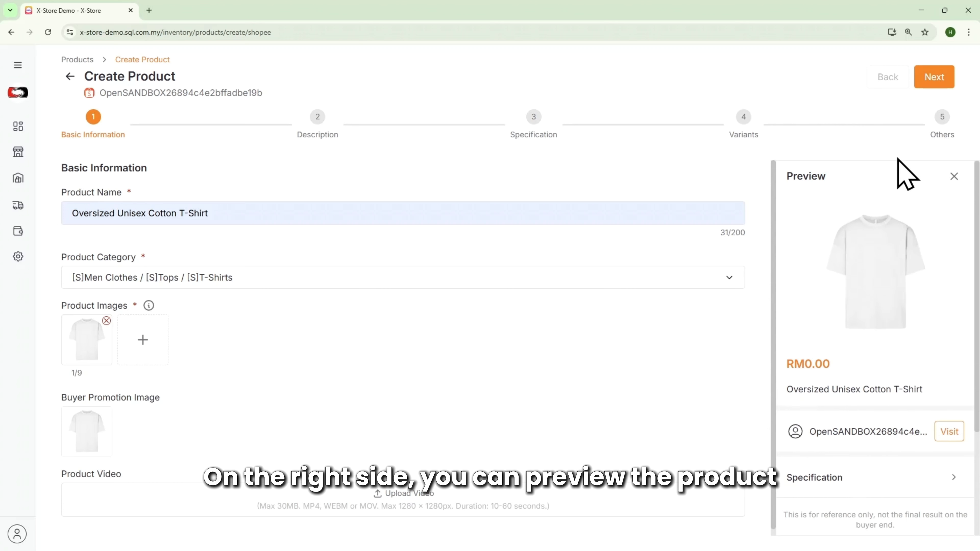
pyautogui.click(928, 83)
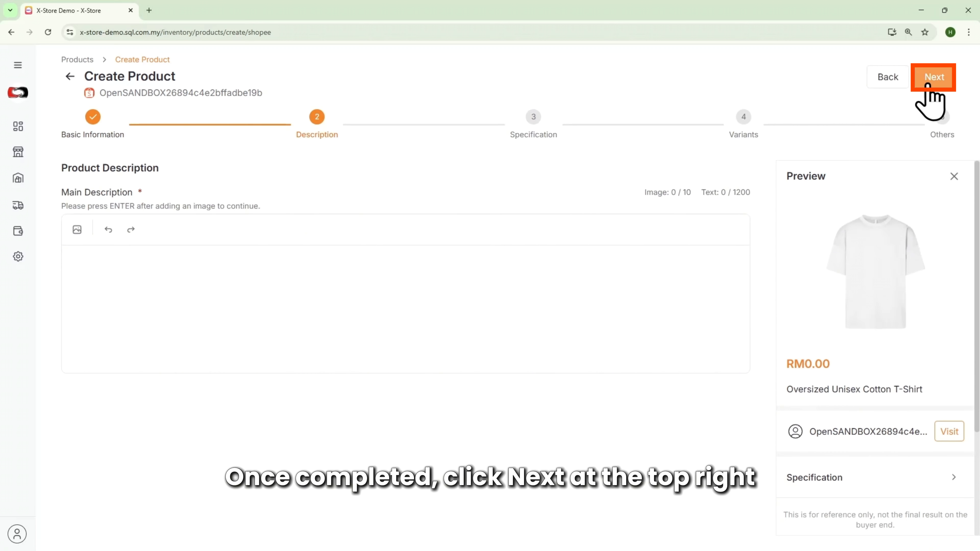
# Enter the main description headed "Cotton Unisex T-Shirt- Classic Crew Neck" with its feature list and continue to the specifications
pyautogui.click(189, 263)
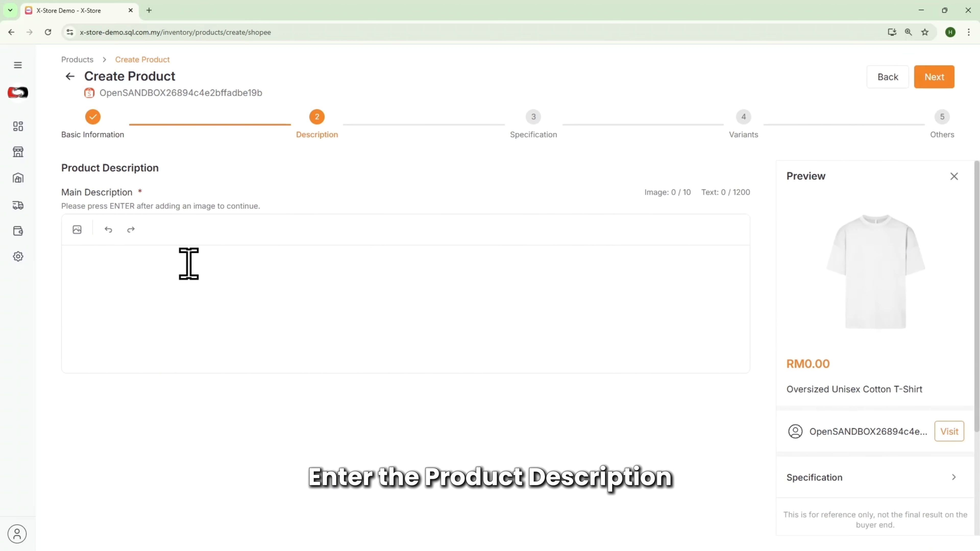
pyautogui.write("Cotton Unisex T-Shirt- Classic Crew Neck Essential wardrobe staple for everyone. This comfortable unisex t-shirt is made from 100% soft cotton with a relaxed, versatile fit. Perfect for daily wear, casual outings, or layering. Easy care and long-lasting quality. Features: 100% cotton Unisex fit Crew neck design Soft and breathable Machine washable Your new go-to tee! This super soft cotton t-shirt is perfect for everyone. Comfortable, breathable, and great for any occasion. Throw it on and you're good to go!")
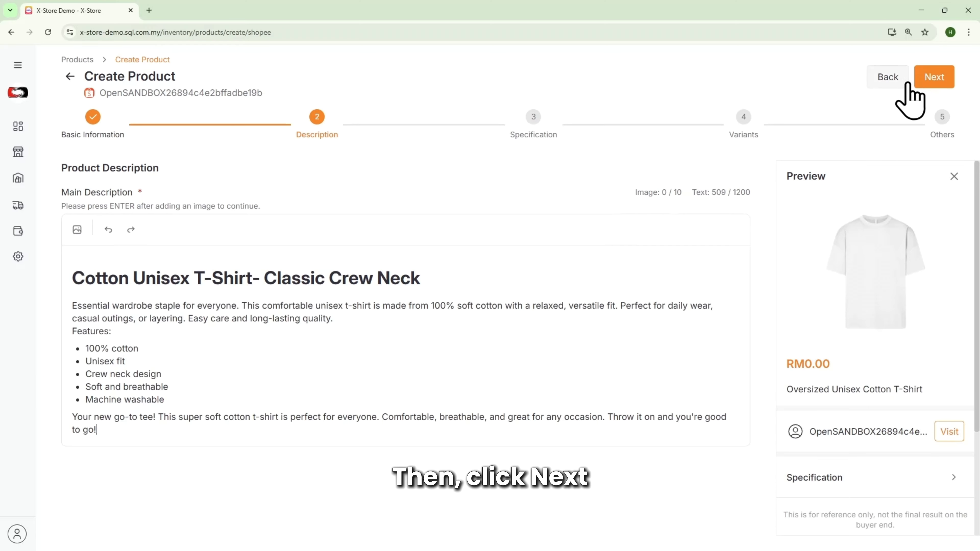
pyautogui.click(933, 79)
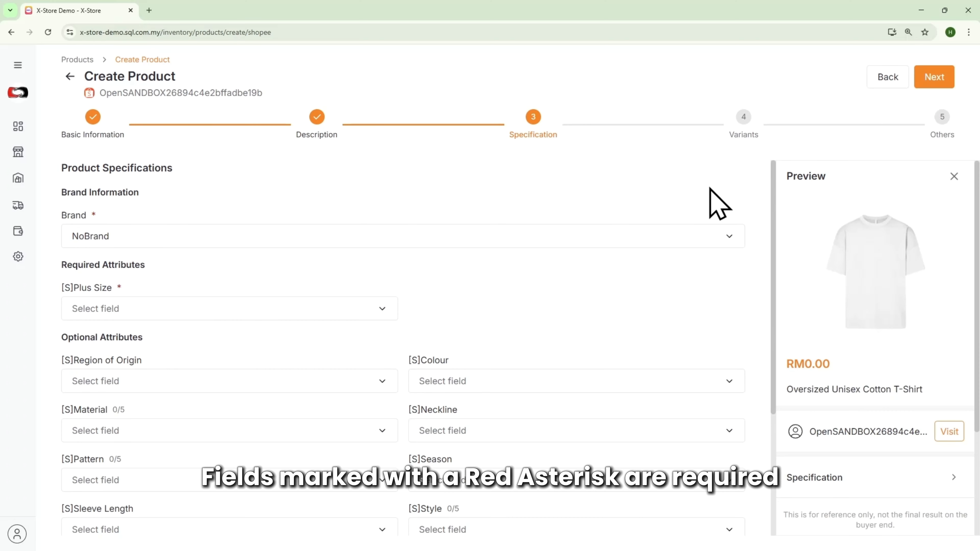
# Set Plus Size to Yes, Region of Origin to Mainland China and Material to Cotton, and continue to the variants
pyautogui.click(295, 311)
pyautogui.click(87, 372)
pyautogui.click(162, 386)
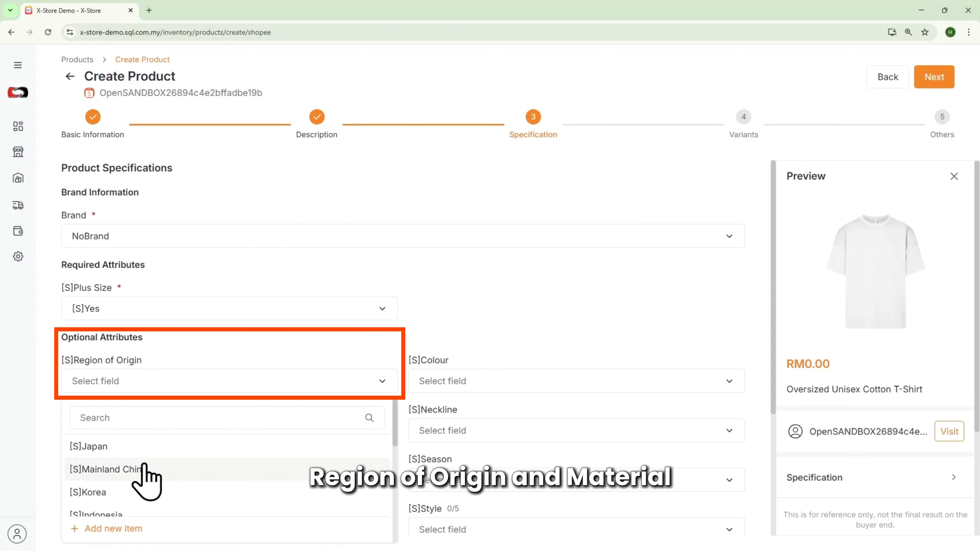
pyautogui.click(142, 466)
pyautogui.click(208, 433)
pyautogui.click(138, 270)
pyautogui.click(633, 271)
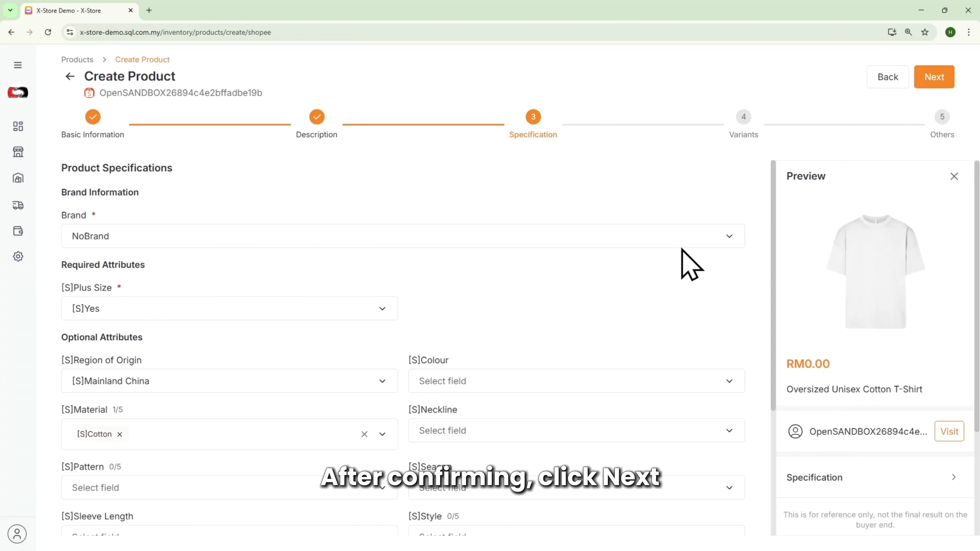
pyautogui.click(934, 77)
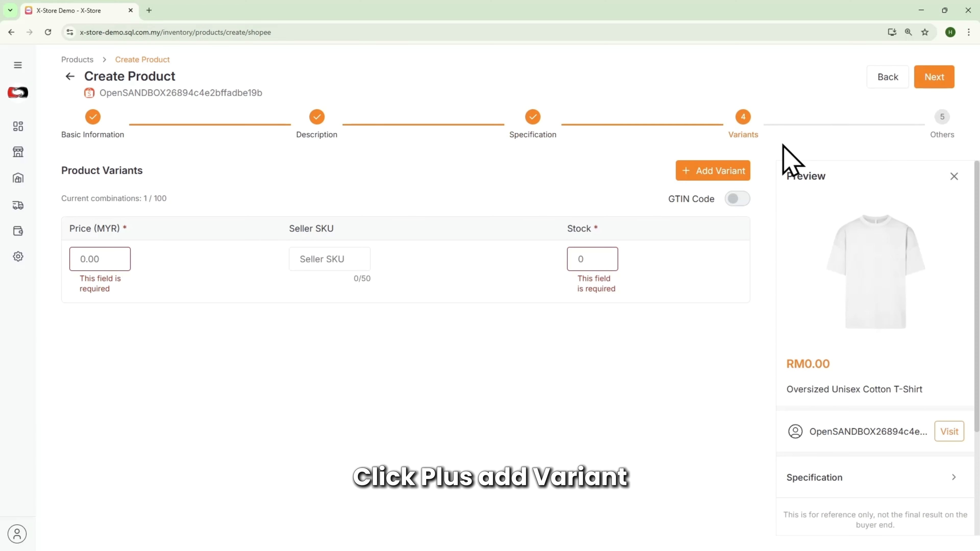
# Add a variant named Color with the option White and upload the white T-shirt image for it
pyautogui.click(713, 174)
pyautogui.click(197, 256)
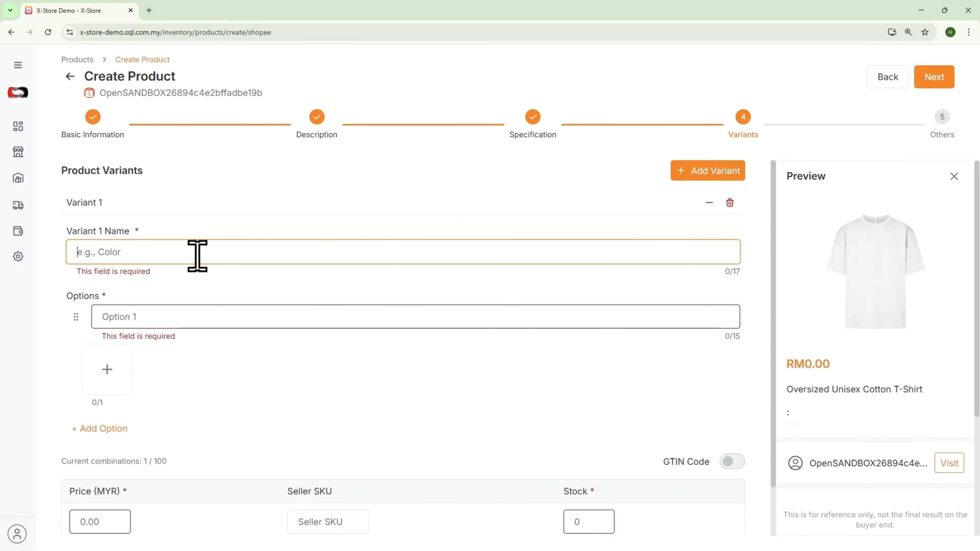
pyautogui.write('Color')
pyautogui.click(181, 314)
pyautogui.write('White')
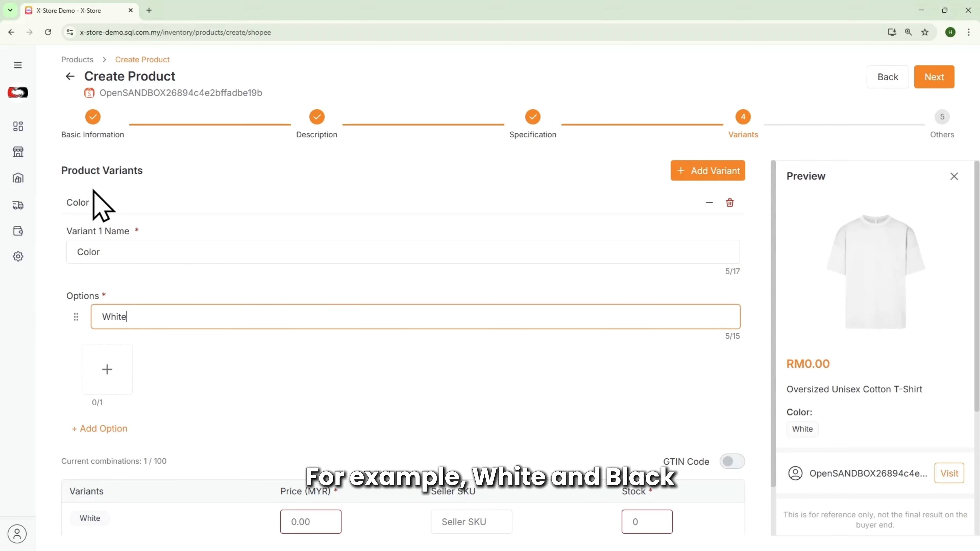
pyautogui.moveTo(94, 191); pyautogui.dragTo(107, 364)
# Add a second Color option named Black and upload the black T-shirt image for it
pyautogui.click(113, 429)
pyautogui.click(130, 431)
pyautogui.write('Bl')
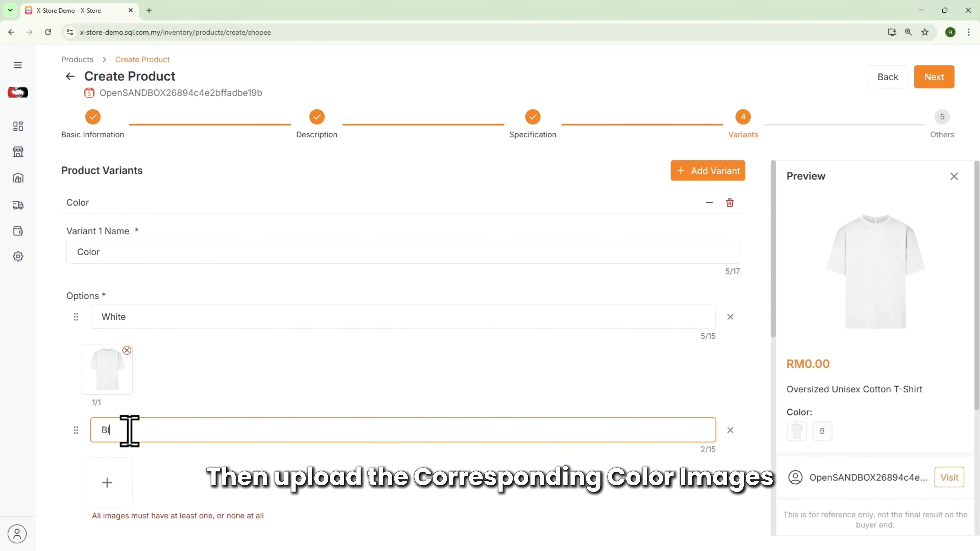
pyautogui.write('ack')
pyautogui.moveTo(3, 305); pyautogui.dragTo(109, 486)
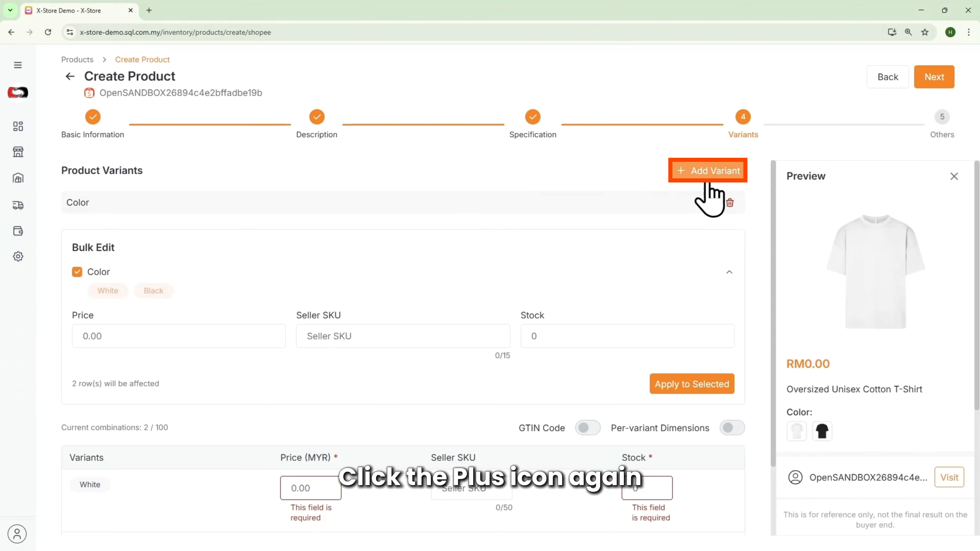
# Add a second variant named Size with the options S, M and L, and collapse its section
pyautogui.click(709, 173)
pyautogui.click(182, 278)
pyautogui.write('Size')
pyautogui.click(188, 340)
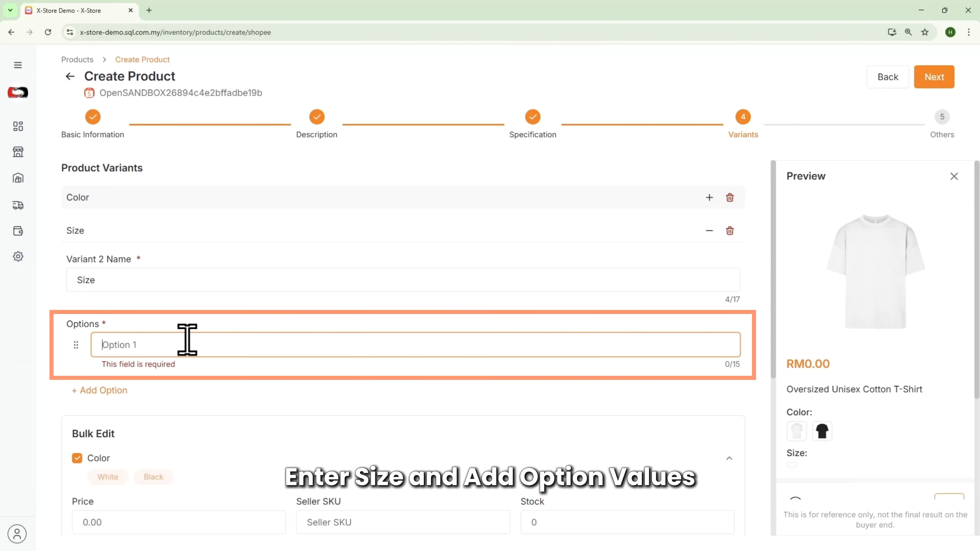
pyautogui.write('S')
pyautogui.click(151, 389)
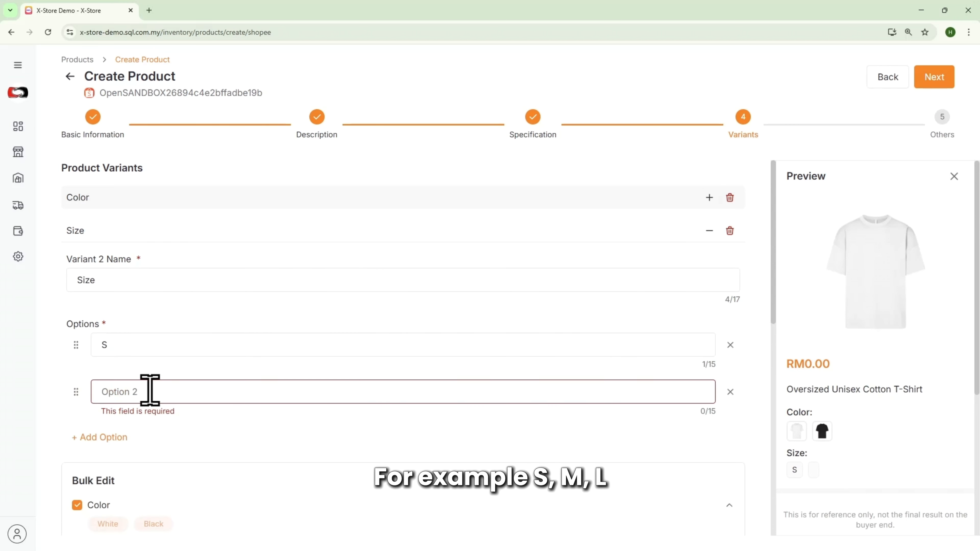
pyautogui.click(172, 429)
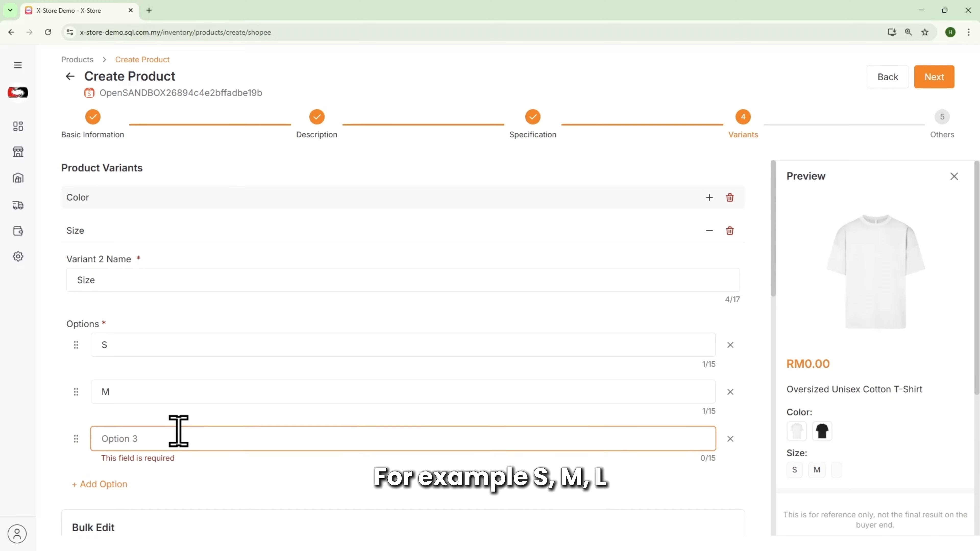
pyautogui.write('L')
pyautogui.click(709, 230)
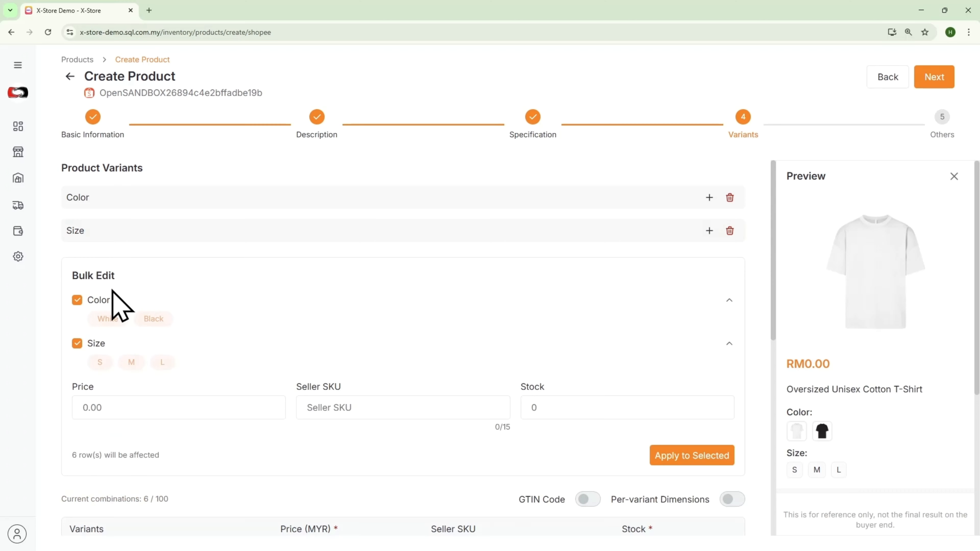
# Turn on the GTIN code and per-variant dimension fields, and switch both off again
pyautogui.scroll(-3, 583, 348)
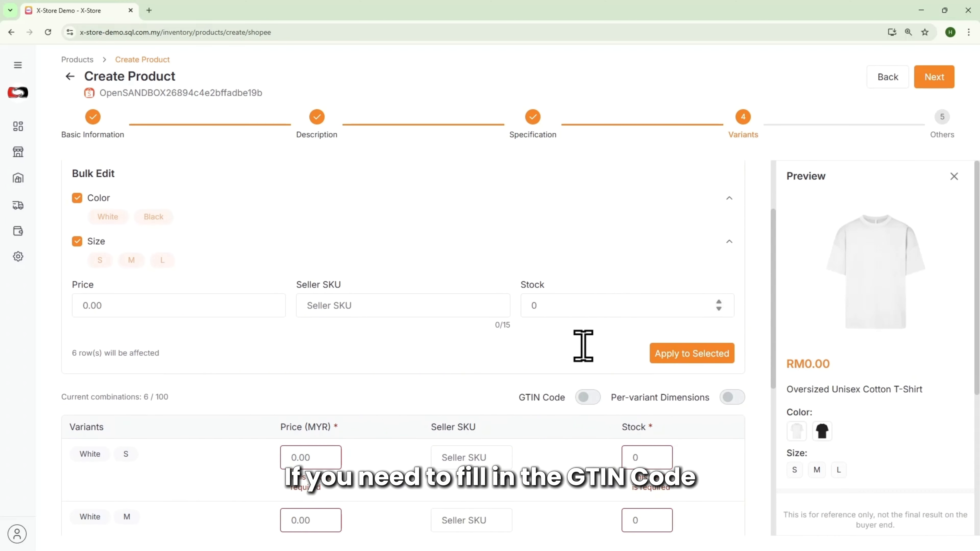
pyautogui.click(587, 399)
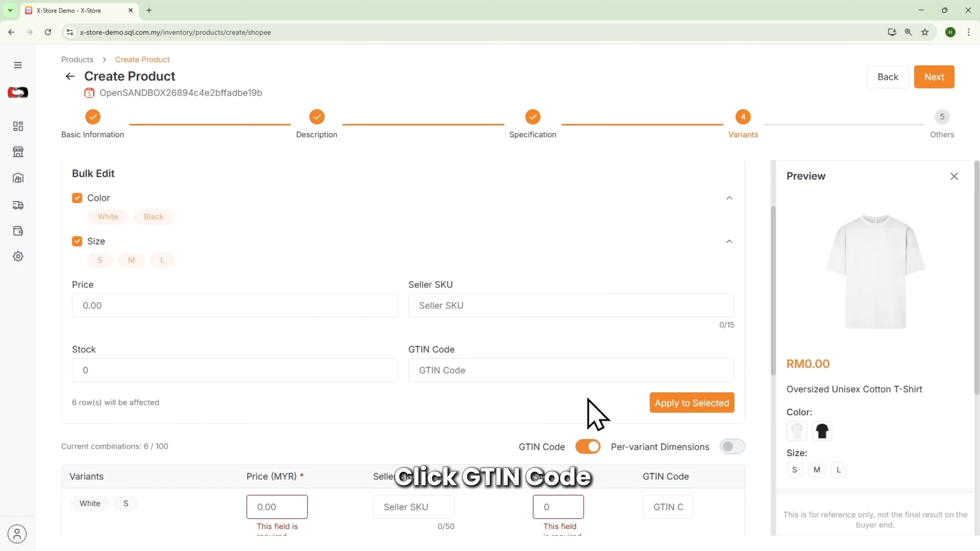
pyautogui.click(731, 447)
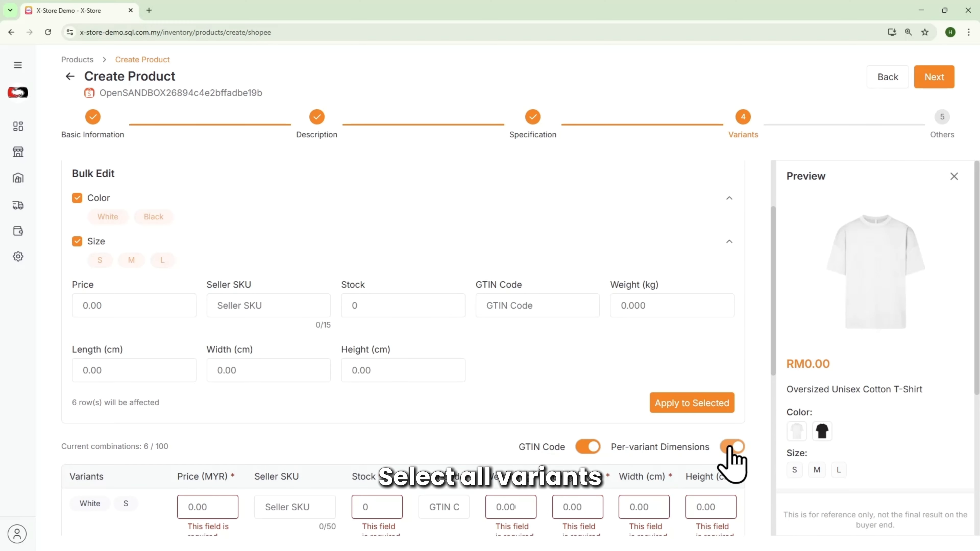
pyautogui.click(731, 448)
pyautogui.click(589, 448)
# Bulk-apply price 15, seller SKU T-Shirt and stock 300 to all color and size combinations
pyautogui.click(225, 307)
pyautogui.write('15')
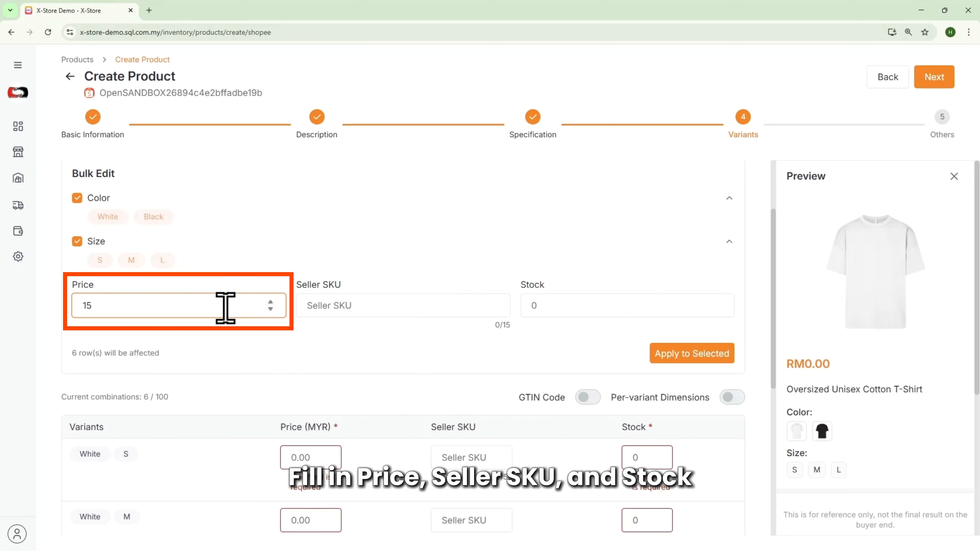
pyautogui.click(370, 309)
pyautogui.write('T-Shi')
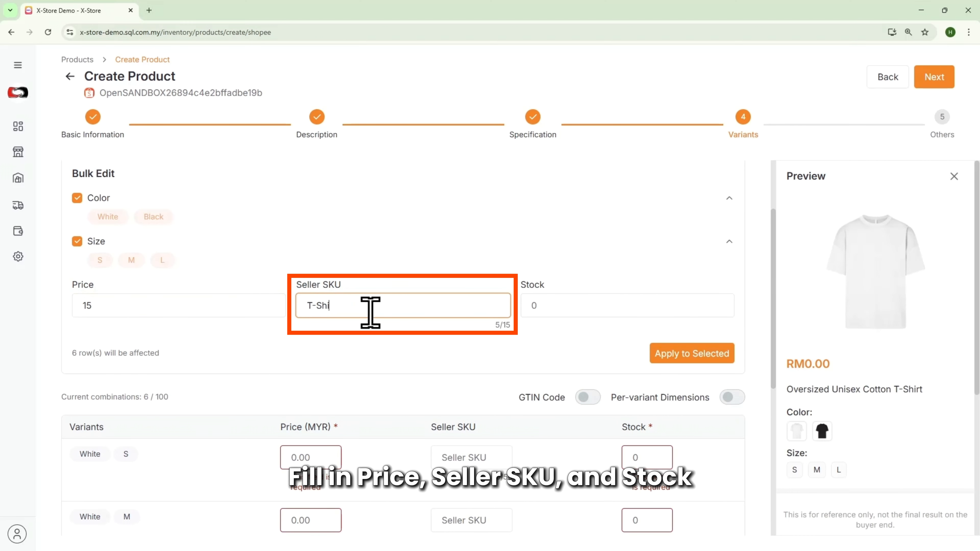
pyautogui.write('rt')
pyautogui.click(567, 306)
pyautogui.write('300')
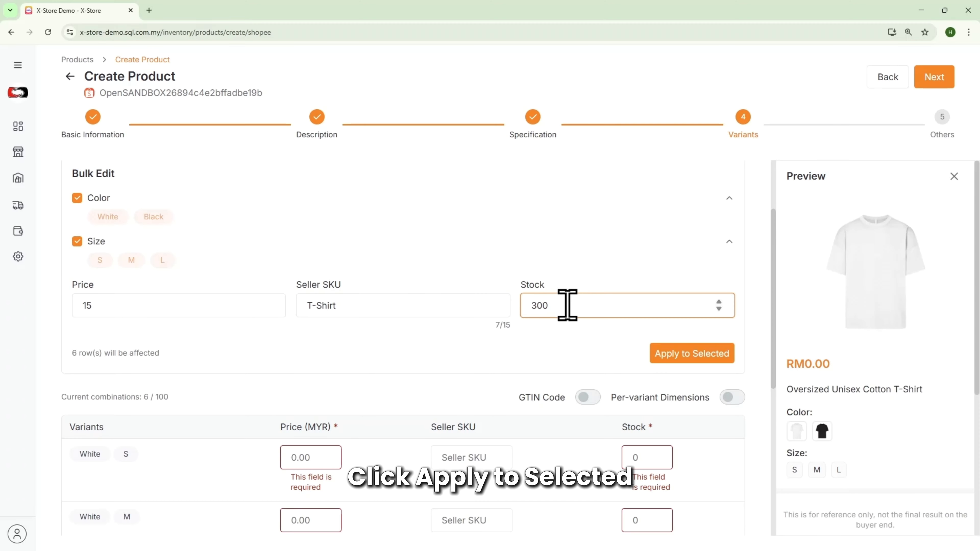
pyautogui.click(678, 357)
pyautogui.scroll(-5, 679, 361)
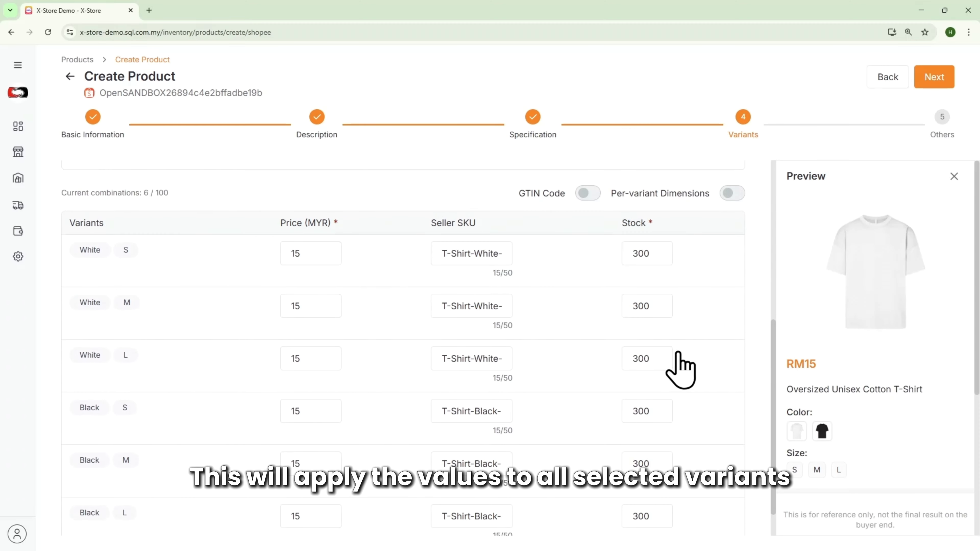
# Continue to the Others stage of the listing, upload the size chart image and set the product condition to New
pyautogui.scroll(8, 679, 353)
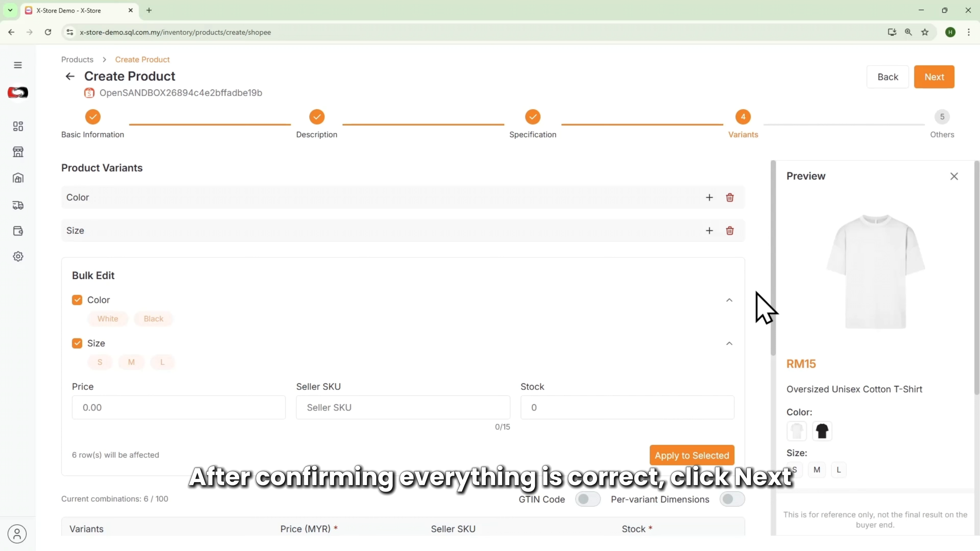
pyautogui.click(929, 79)
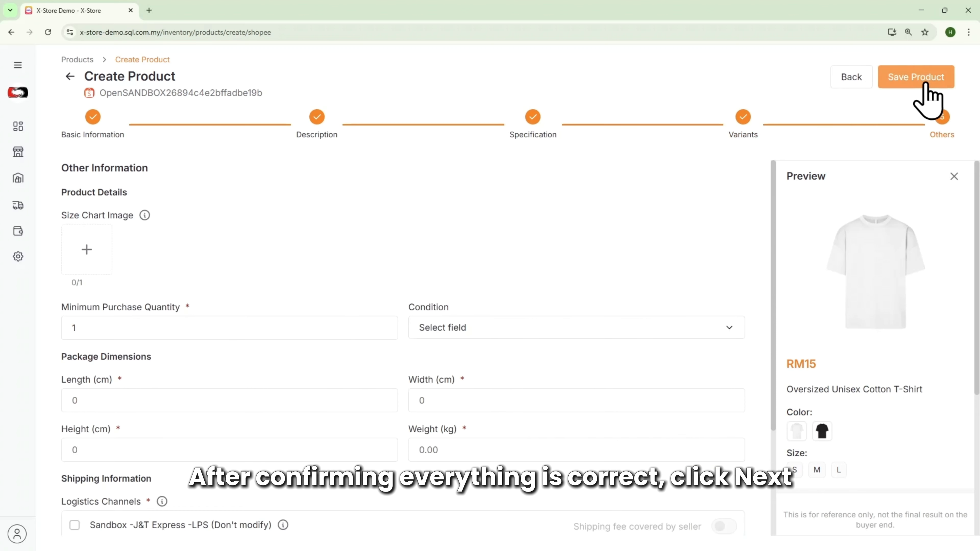
pyautogui.moveTo(21, 243); pyautogui.dragTo(96, 251)
pyautogui.click(488, 330)
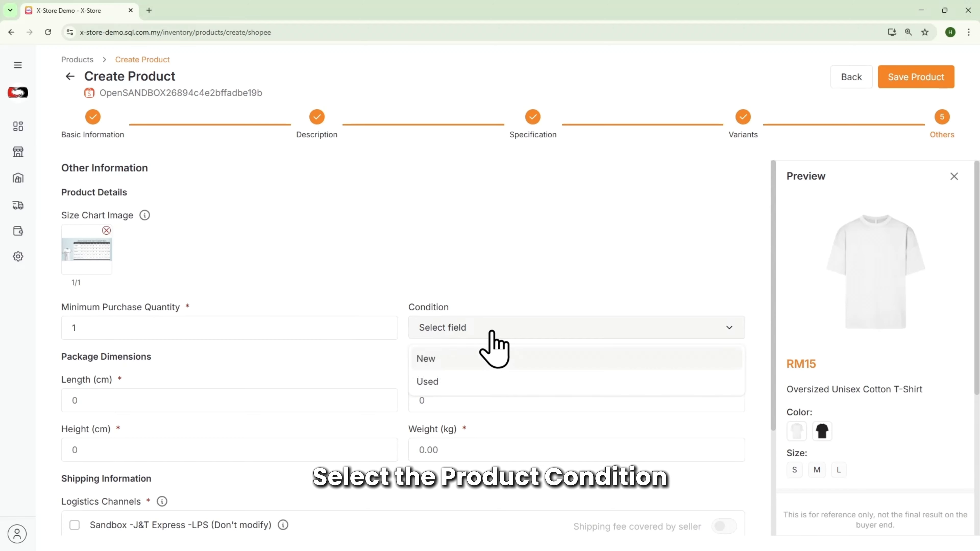
pyautogui.click(455, 357)
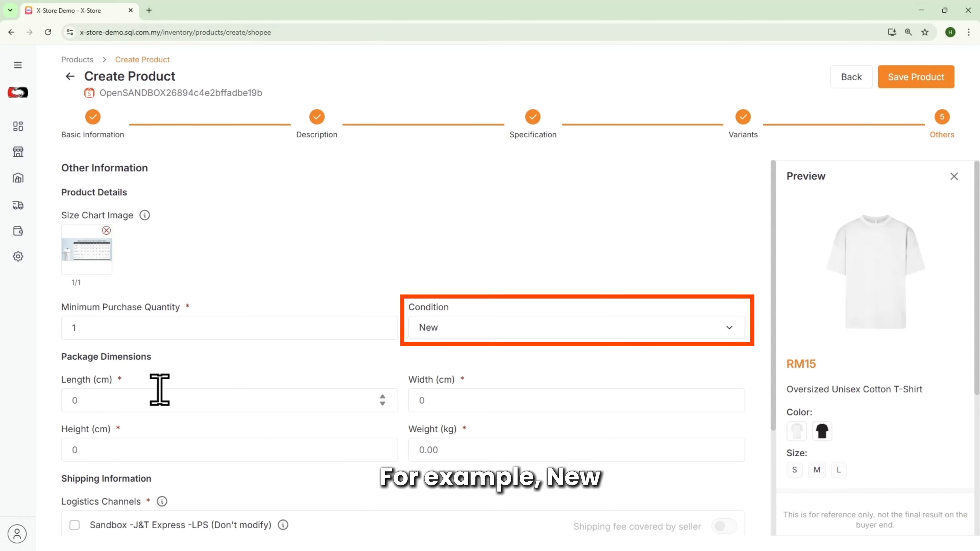
# Set the package length, width and height to 15 cm each and the weight to 1.99 kg
pyautogui.click(136, 400)
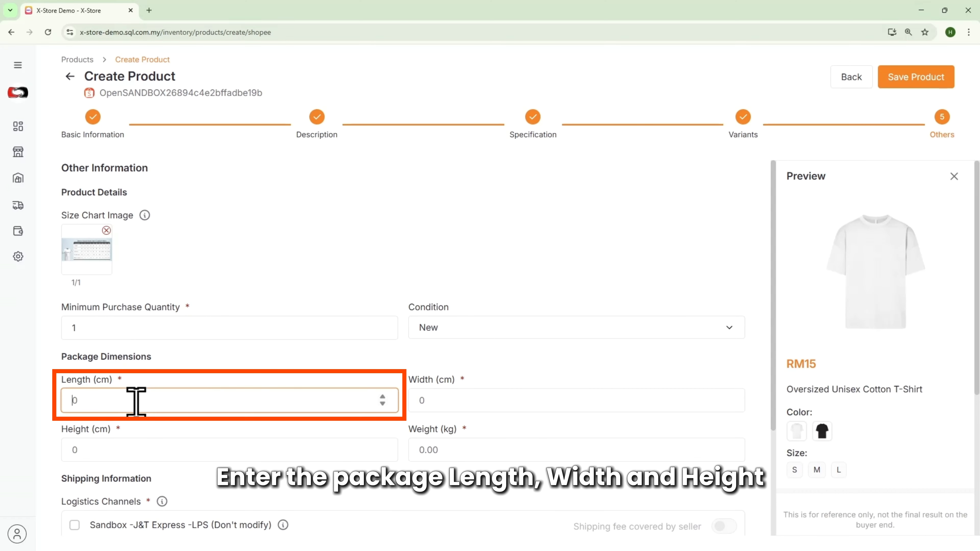
pyautogui.write('15')
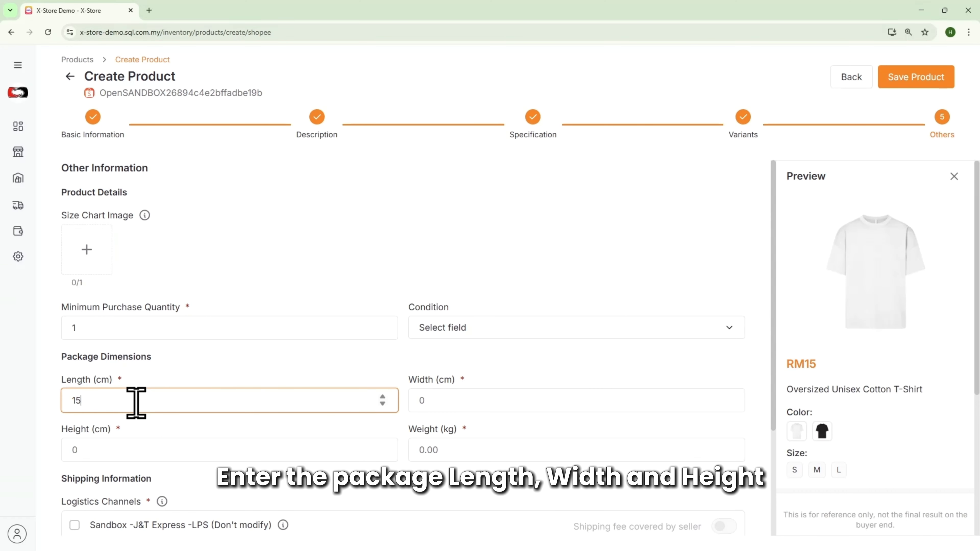
pyautogui.click(447, 402)
pyautogui.write('15')
pyautogui.click(214, 449)
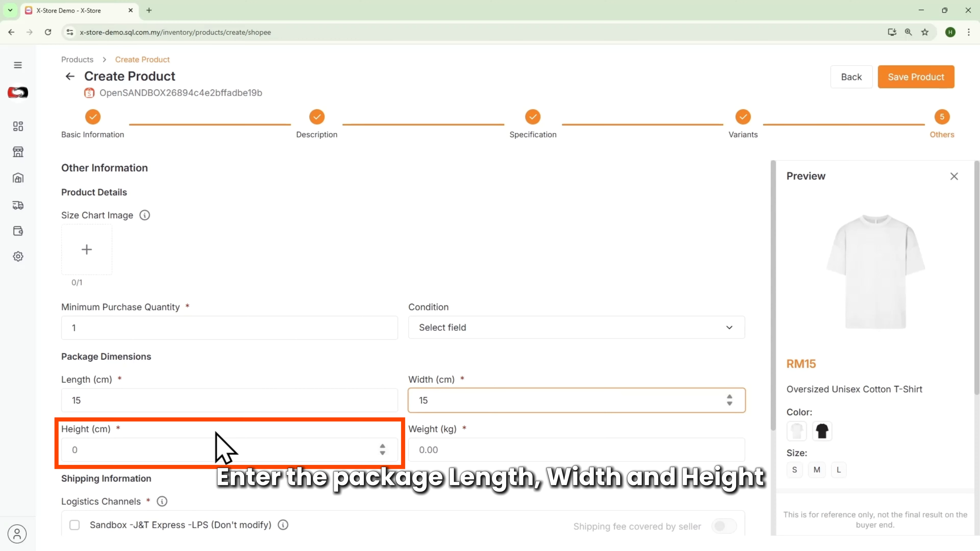
pyautogui.click(457, 450)
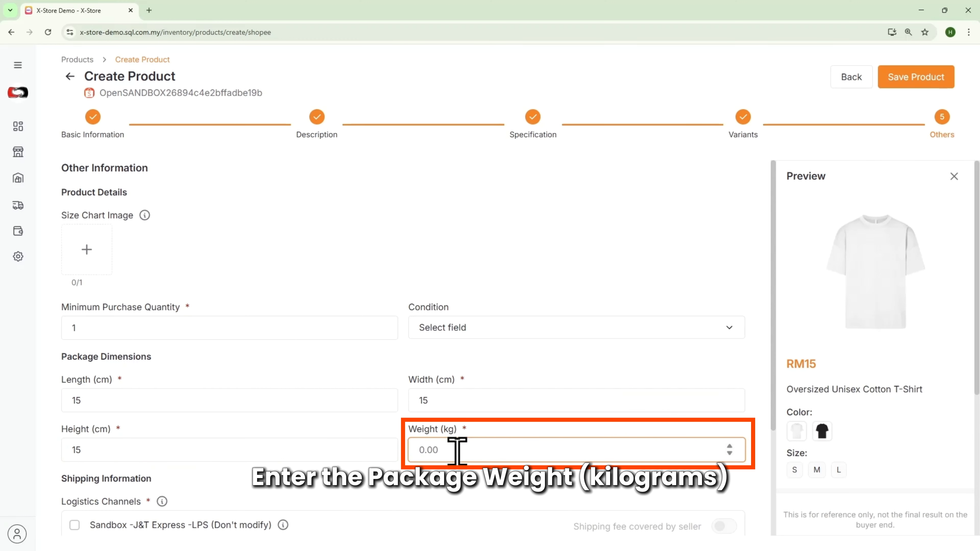
# Enable the Sandbox J&T Express and Ninja Van logistics channels and save the product
pyautogui.scroll(-2, 457, 451)
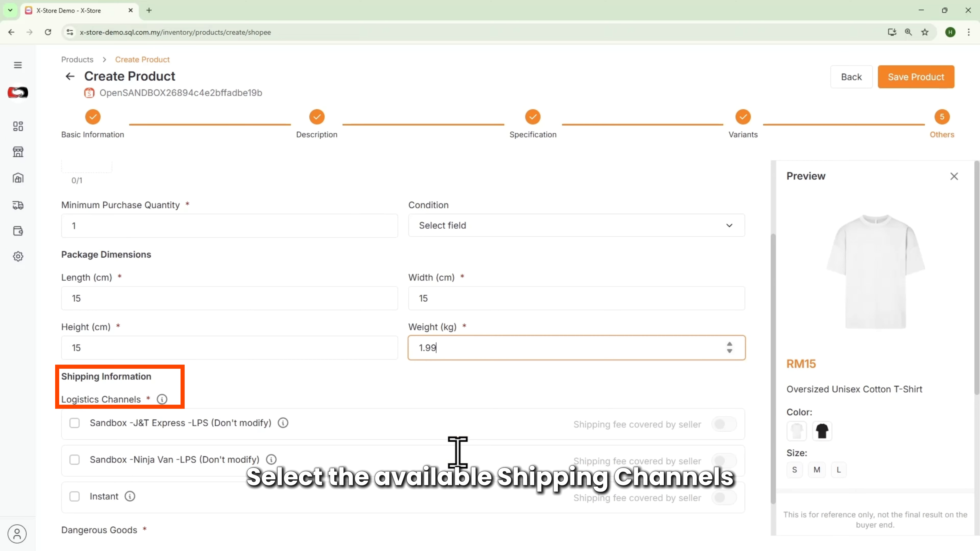
pyautogui.scroll(-1, 457, 451)
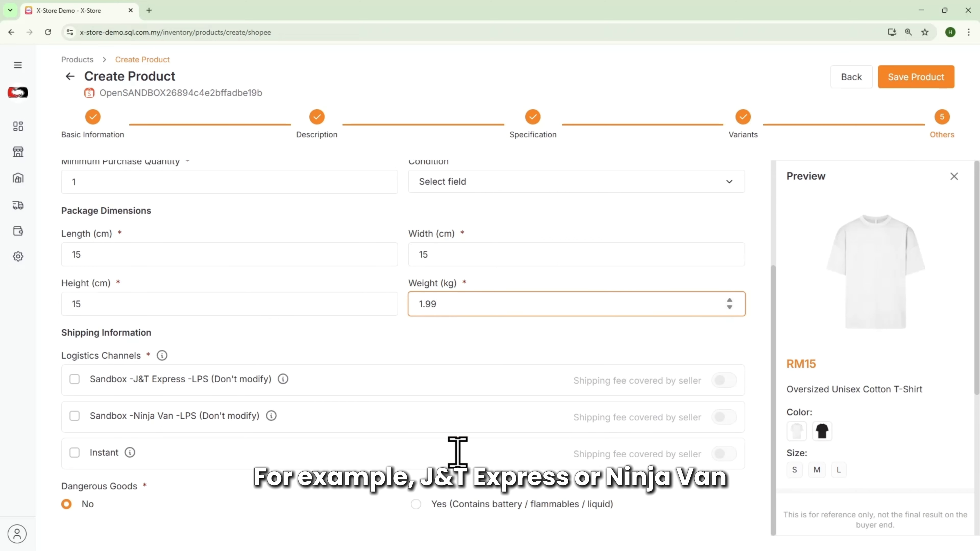
pyautogui.click(75, 379)
pyautogui.click(75, 415)
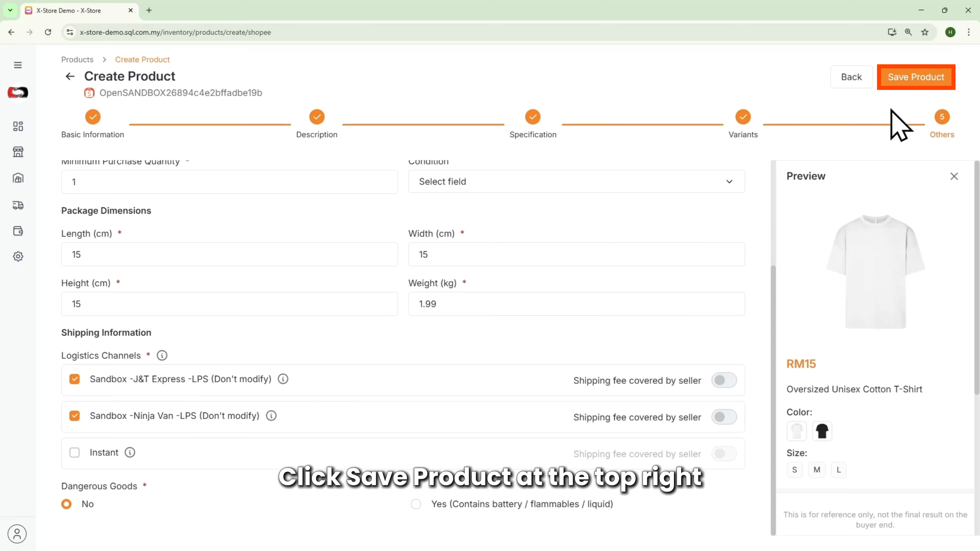
pyautogui.click(914, 79)
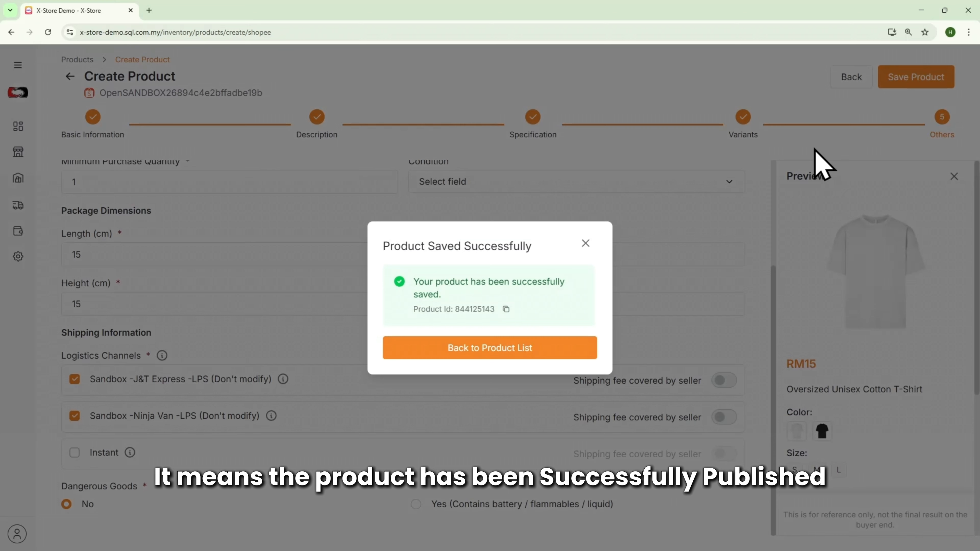
# Copy the saved product's ID, return to the product list and search for the product by that Product ID
pyautogui.click(506, 309)
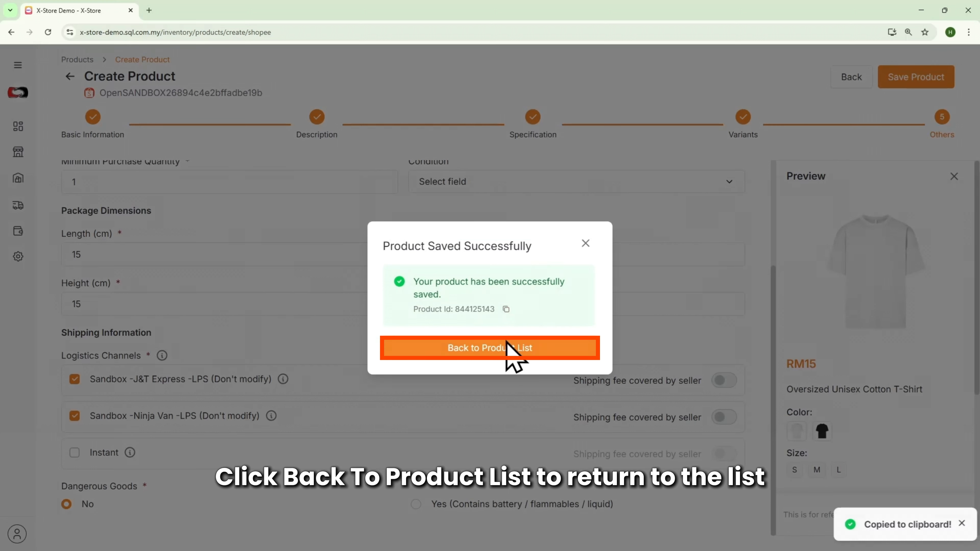
pyautogui.click(540, 349)
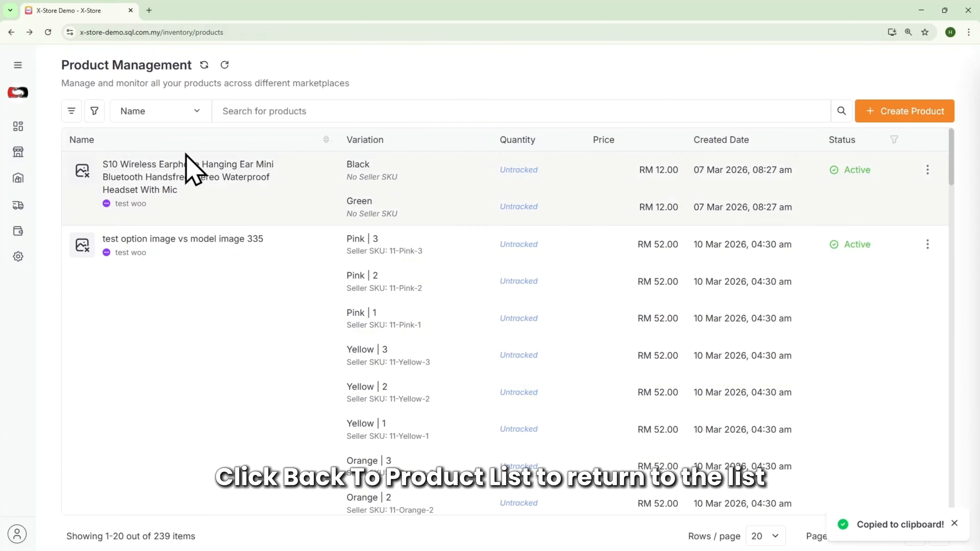
pyautogui.click(143, 113)
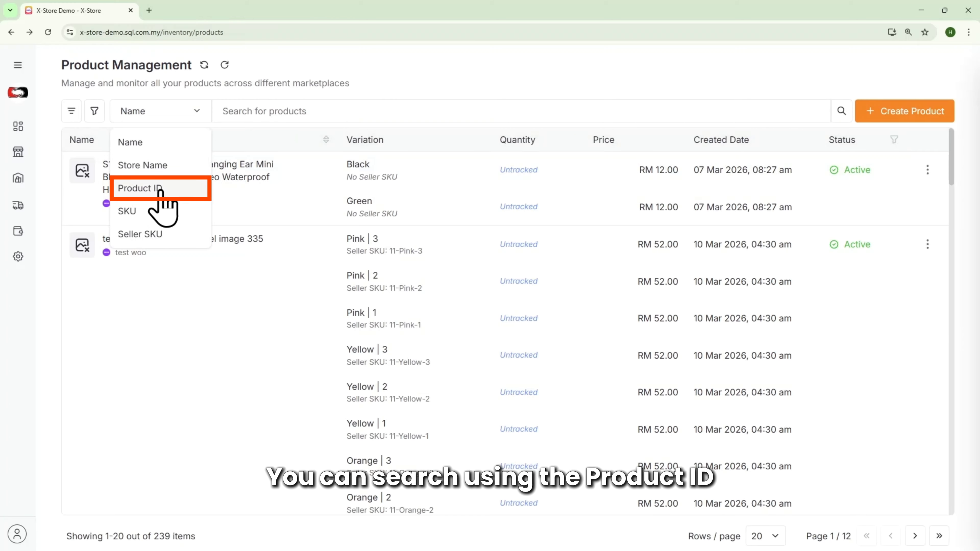
pyautogui.click(159, 189)
pyautogui.click(301, 110)
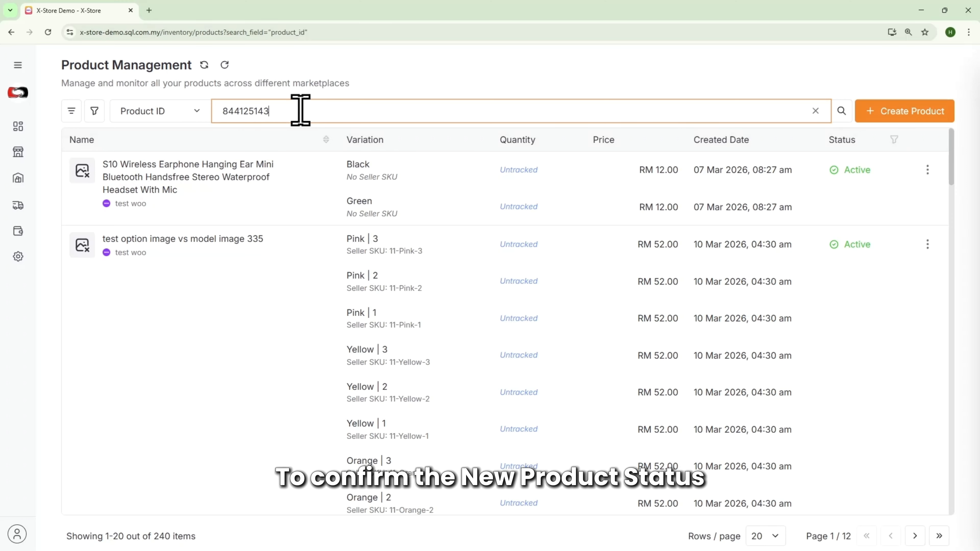
pyautogui.press('Return')
# Copy the T-shirt listing to the Lazada store TwilioTestStore1-11 with region MY
pyautogui.click(932, 170)
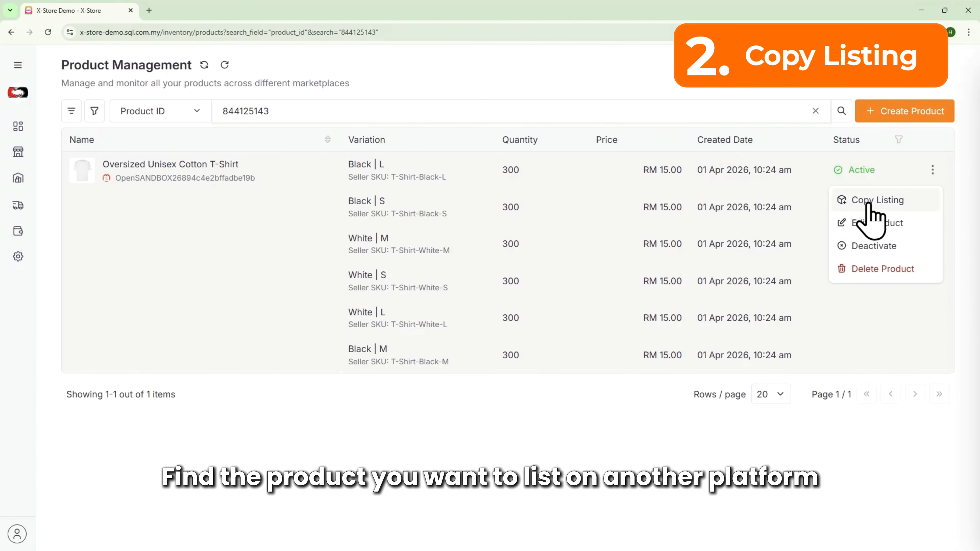
pyautogui.click(876, 205)
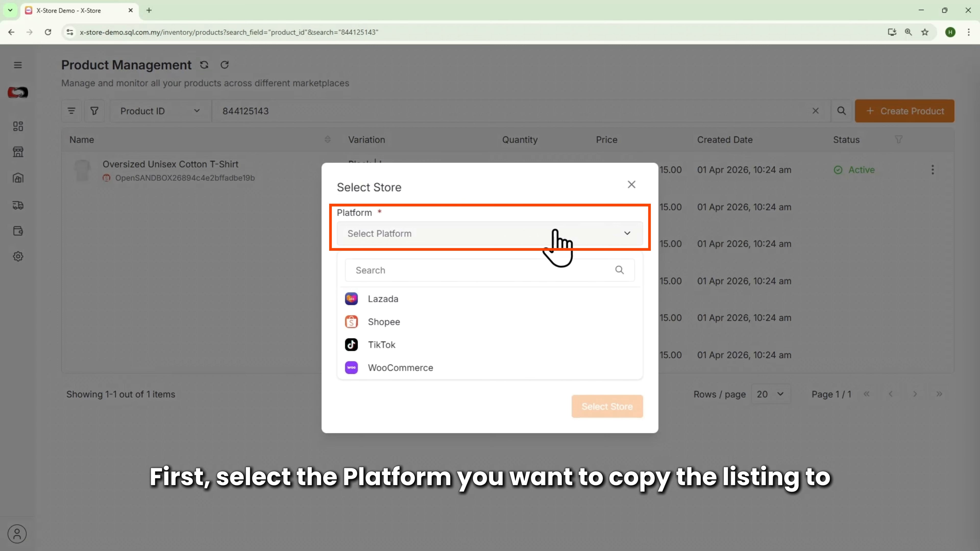
pyautogui.click(390, 302)
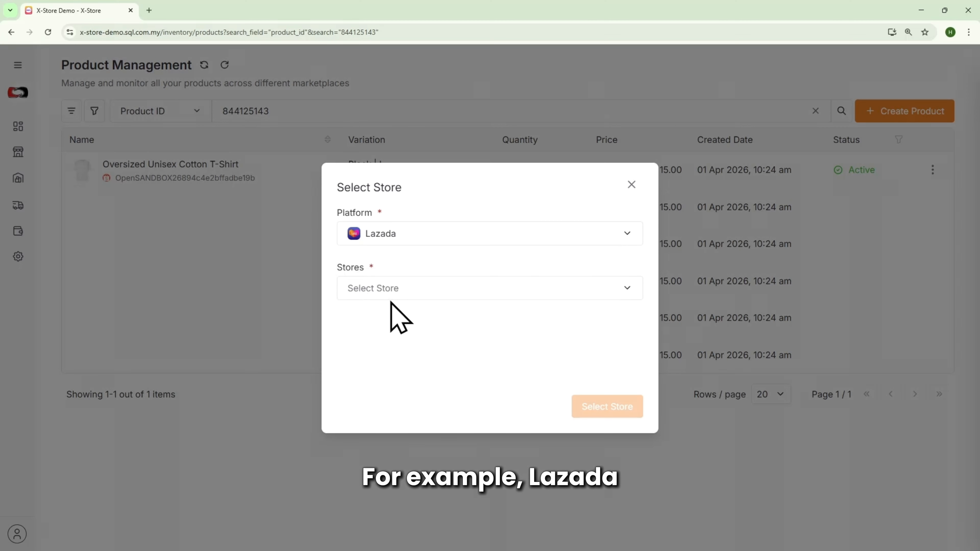
pyautogui.click(479, 294)
pyautogui.click(417, 353)
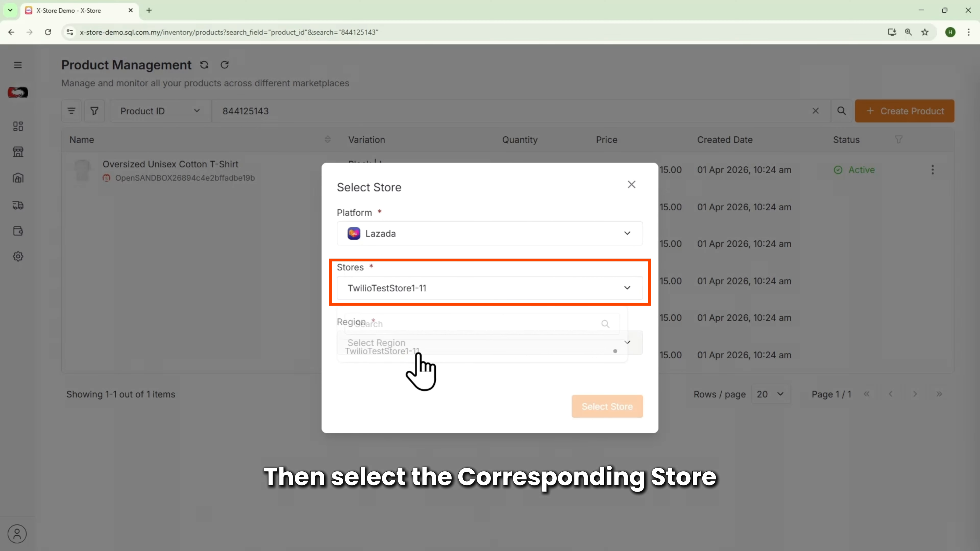
pyautogui.click(456, 347)
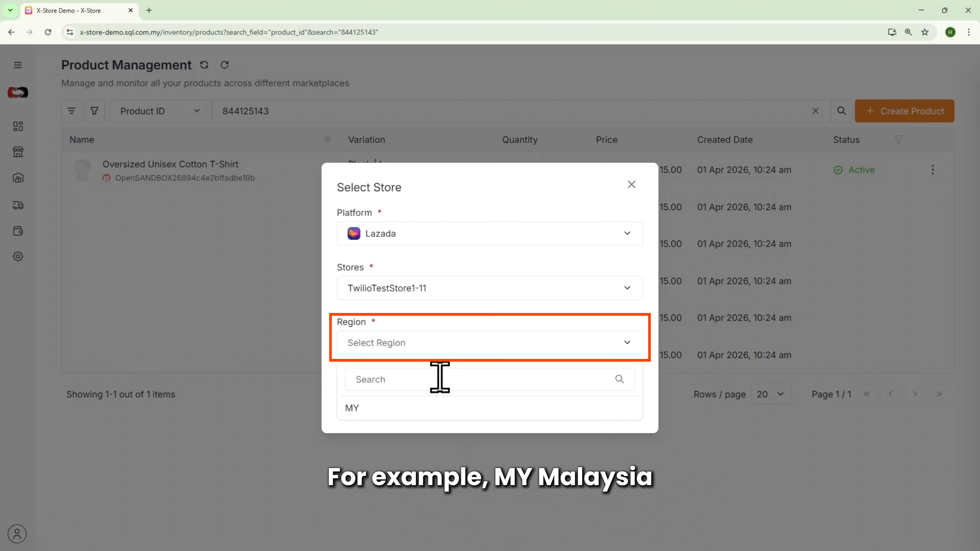
pyautogui.click(404, 410)
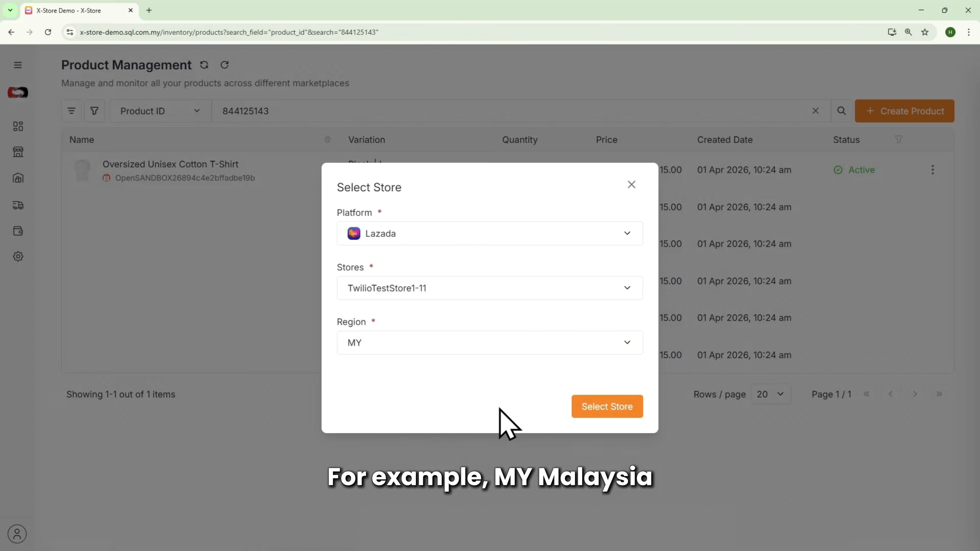
pyautogui.click(616, 408)
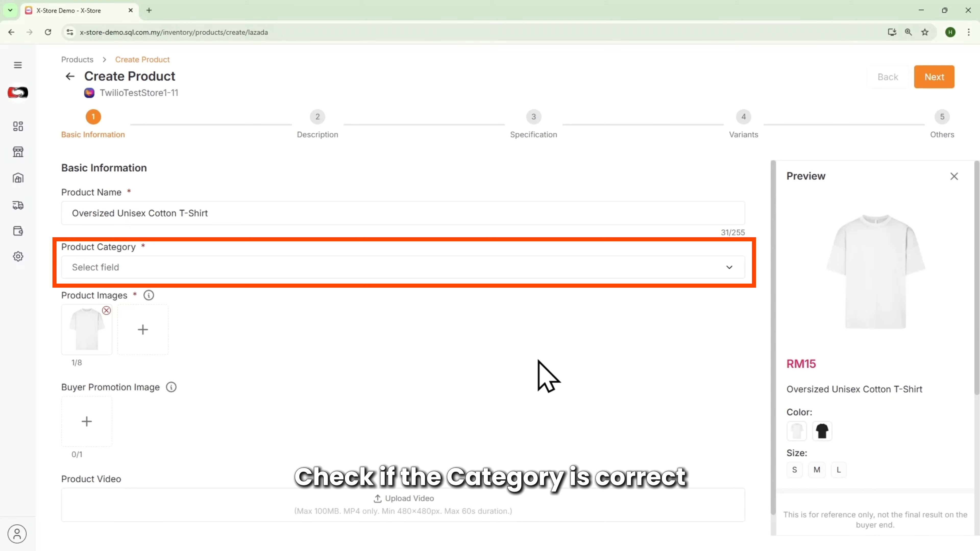
# Set the product category to Men's Clothing / Tops / Polo Shirts and continue to the description
pyautogui.click(192, 271)
pyautogui.click(173, 300)
pyautogui.write('Men')
pyautogui.scroll(-2, 135, 440)
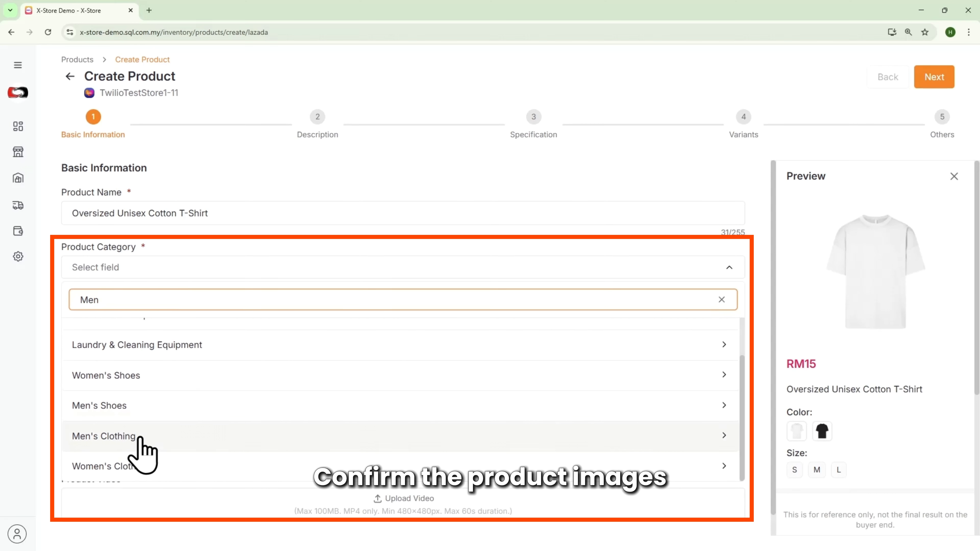
pyautogui.click(133, 438)
pyautogui.click(171, 370)
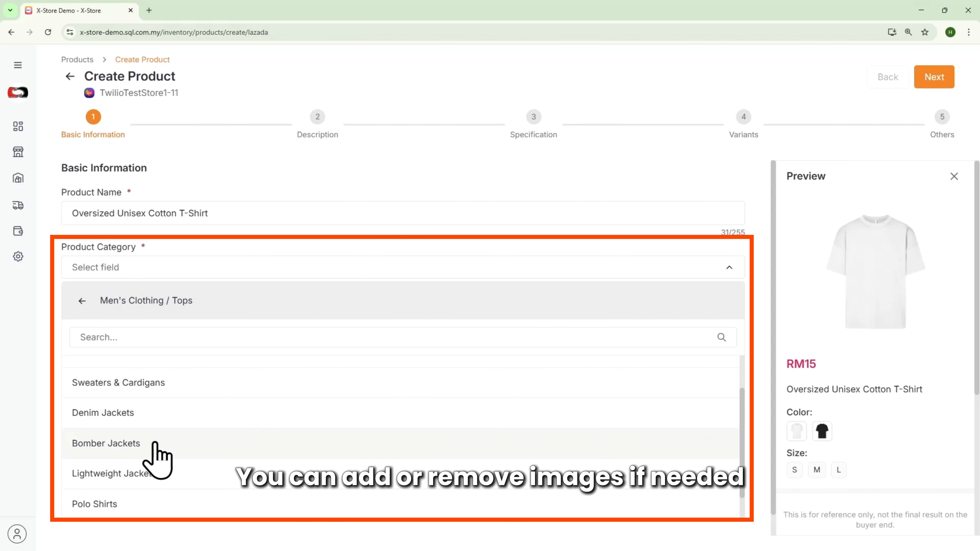
pyautogui.click(124, 501)
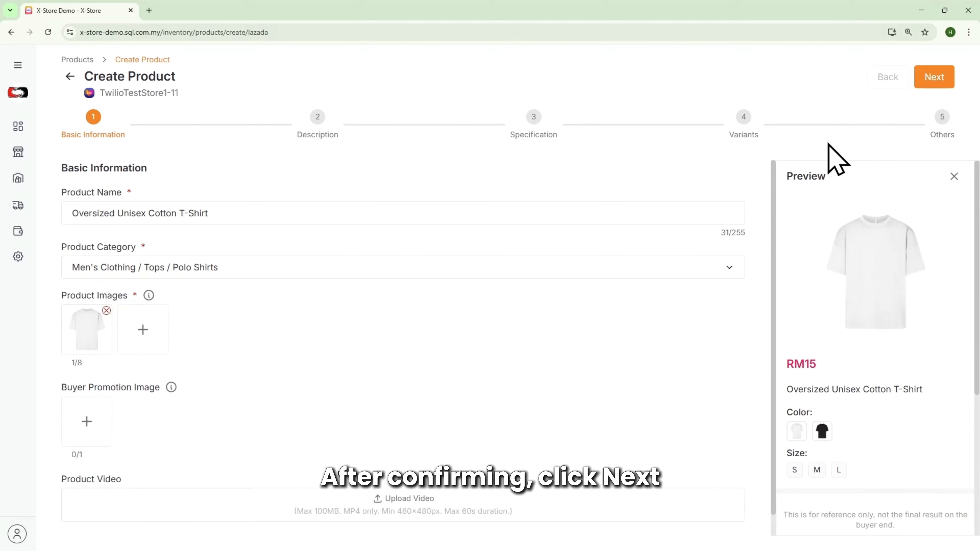
pyautogui.click(926, 78)
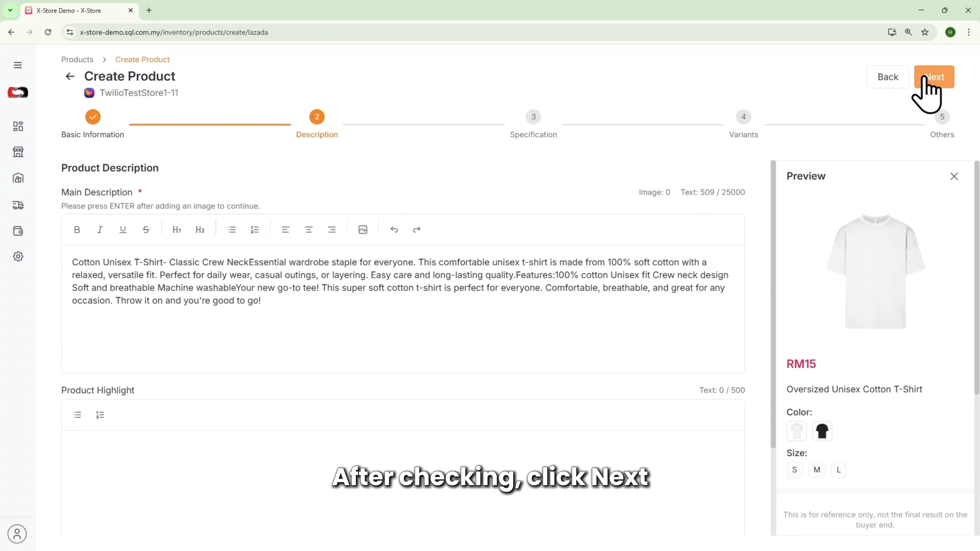
# In the product specifications, set Brand to No Brand, Clothing Material to Cotton linen and Fit Type to Oversized
pyautogui.click(925, 77)
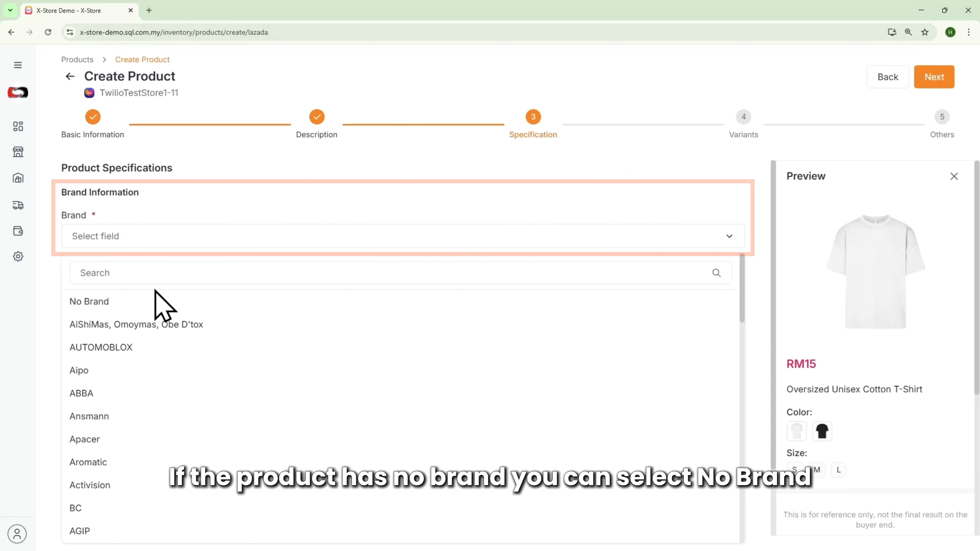
pyautogui.click(143, 303)
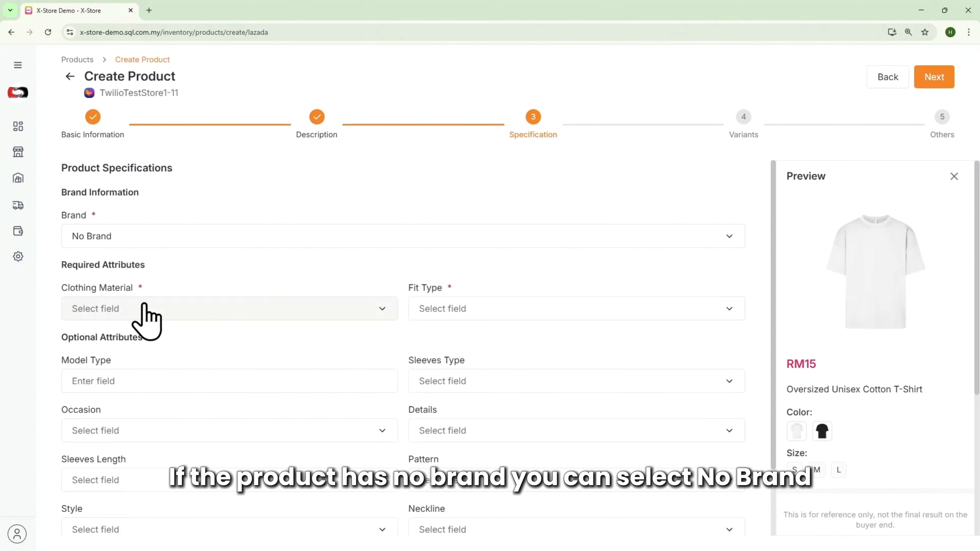
pyautogui.click(180, 315)
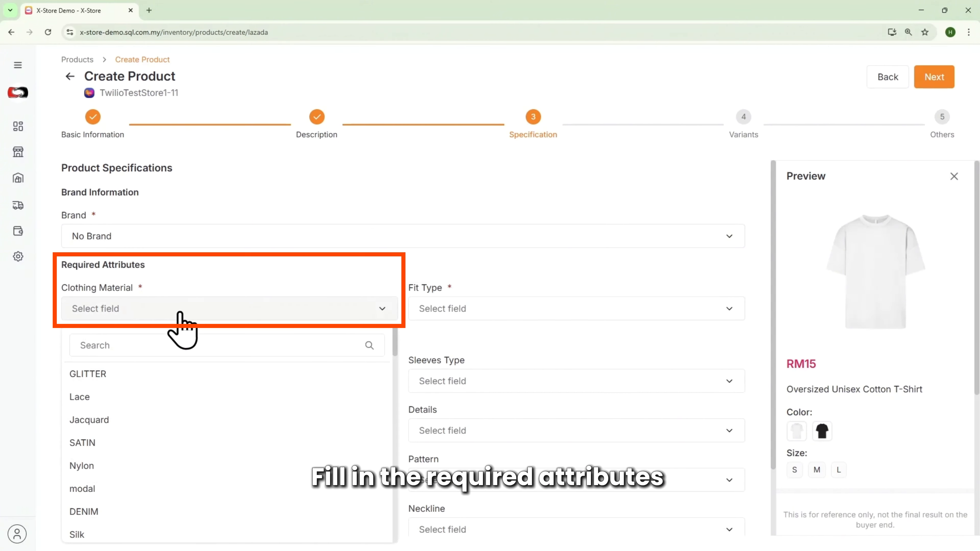
pyautogui.click(143, 352)
pyautogui.write('Cott')
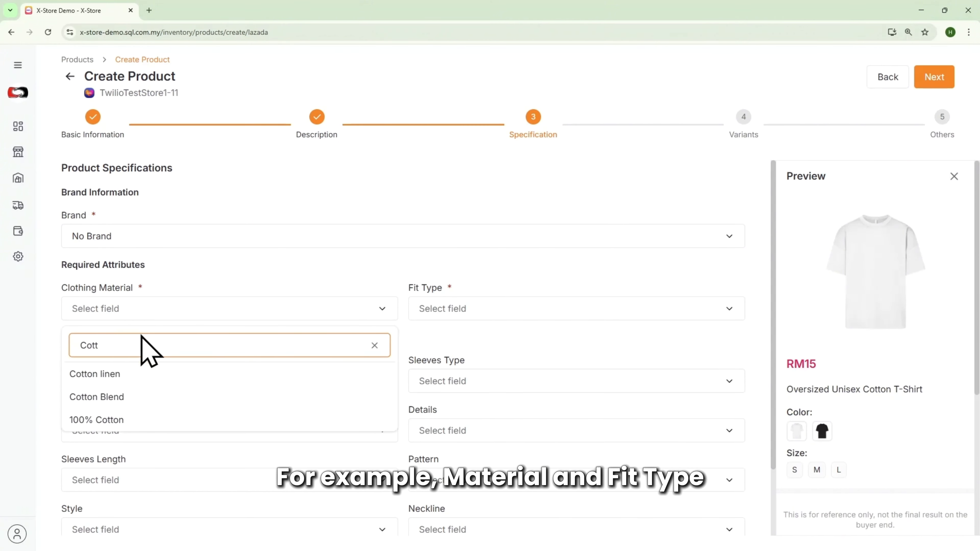
pyautogui.click(138, 374)
pyautogui.click(483, 314)
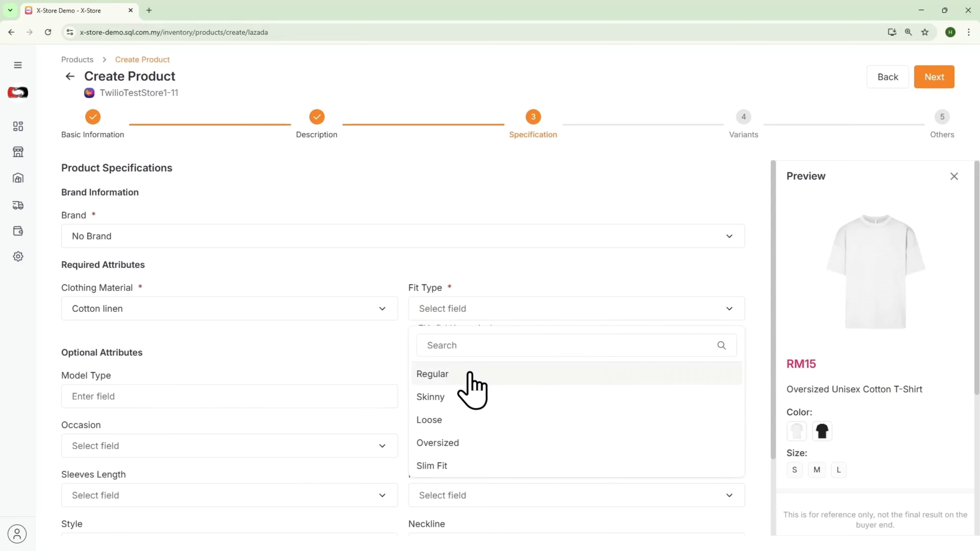
pyautogui.click(468, 444)
# Continue to the Variants stage and collapse the Color and Size variant sections
pyautogui.click(927, 82)
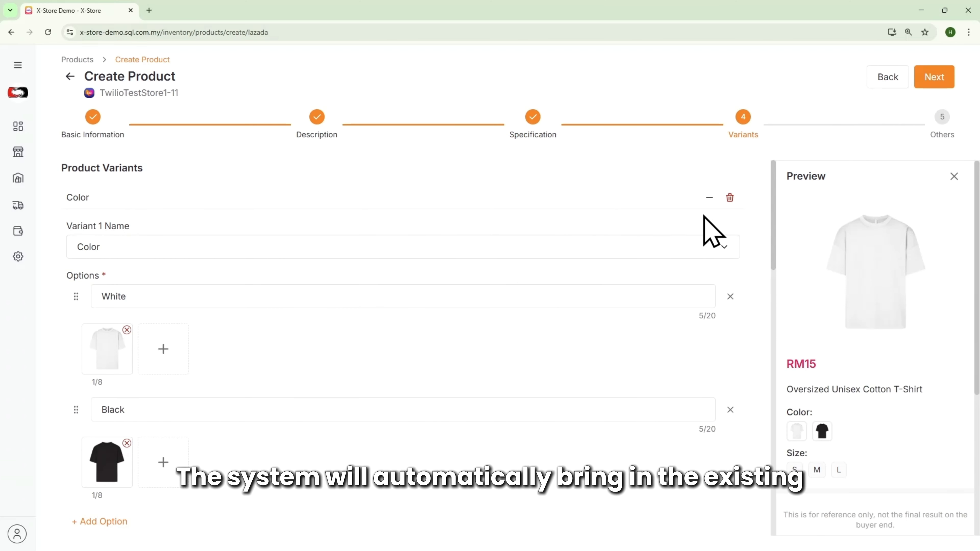
pyautogui.click(709, 198)
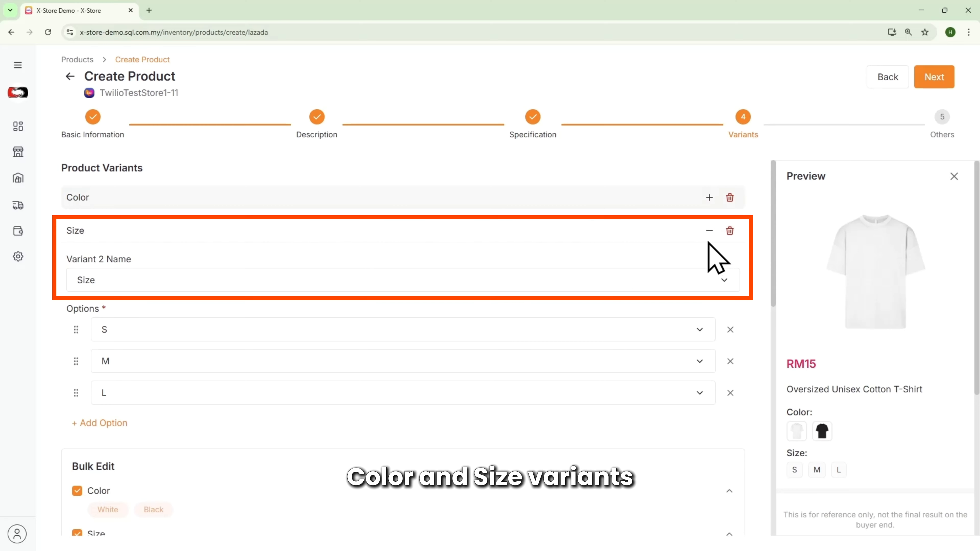
pyautogui.click(710, 232)
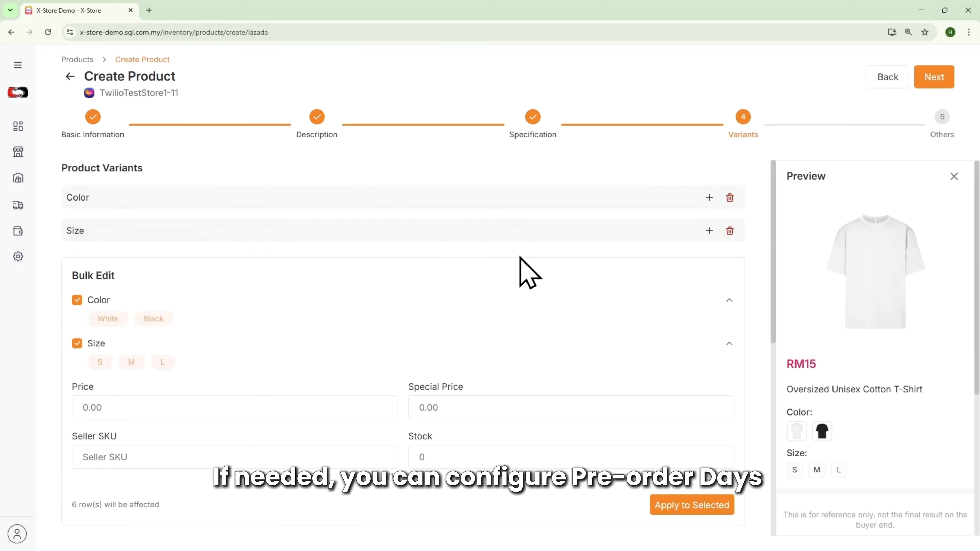
# Switch the Pre-order, Per-variant Dimensions and Promotion Period options on and back off for the variants
pyautogui.scroll(-3, 525, 274)
pyautogui.click(471, 448)
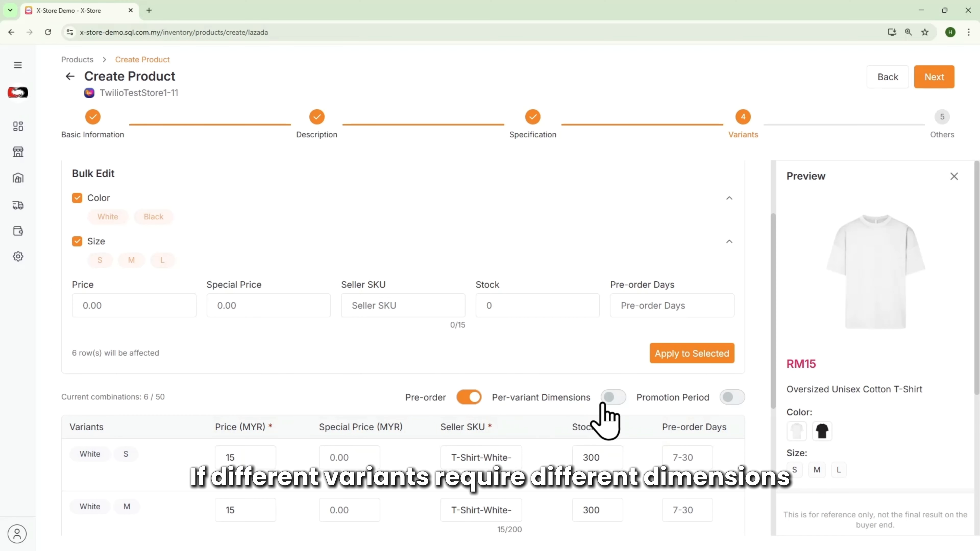
pyautogui.click(471, 400)
pyautogui.click(613, 446)
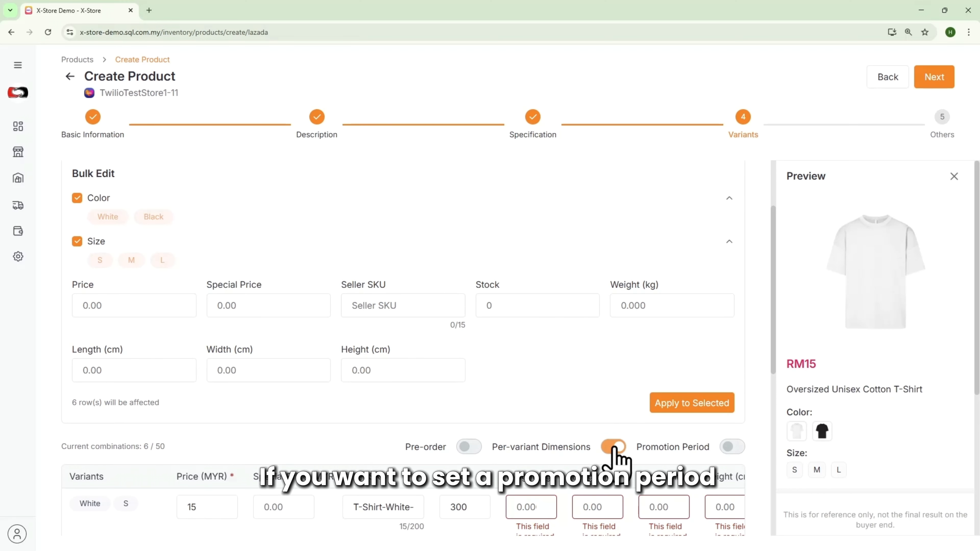
pyautogui.click(614, 448)
pyautogui.click(731, 447)
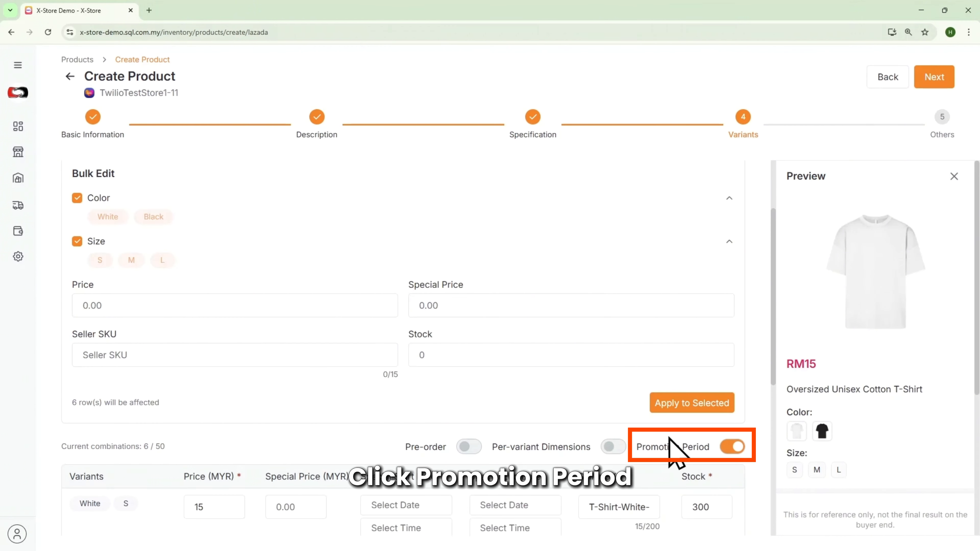
pyautogui.scroll(-3, 675, 451)
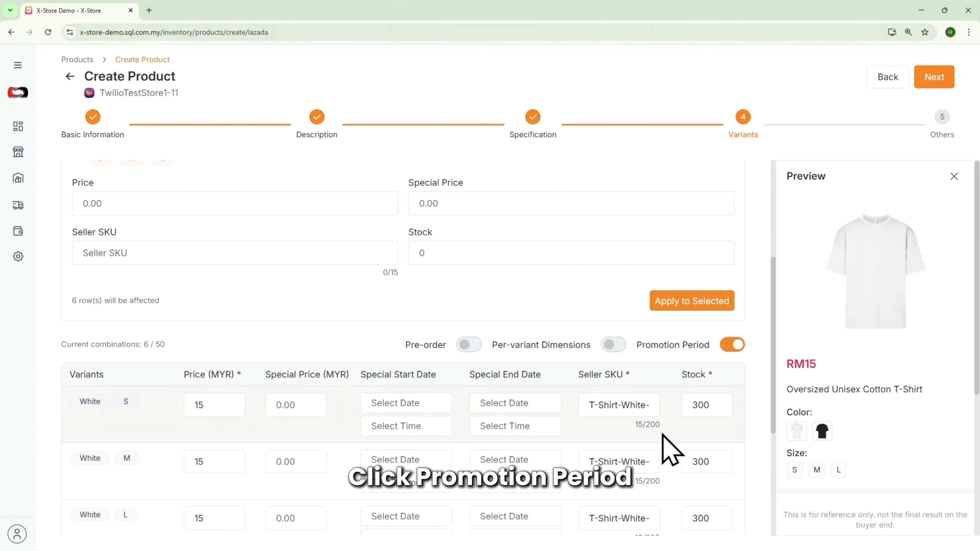
pyautogui.click(731, 345)
# Bulk edit all variants with price 15, special price 12.9, seller SKU T-Shirt and stock 300
pyautogui.click(147, 203)
pyautogui.write('15')
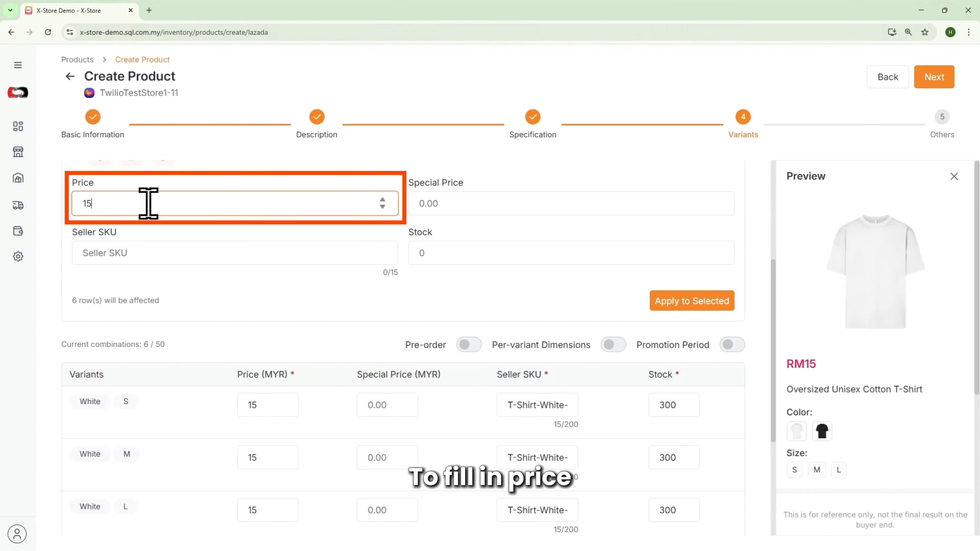
pyautogui.click(435, 204)
pyautogui.write('12.9')
pyautogui.click(168, 253)
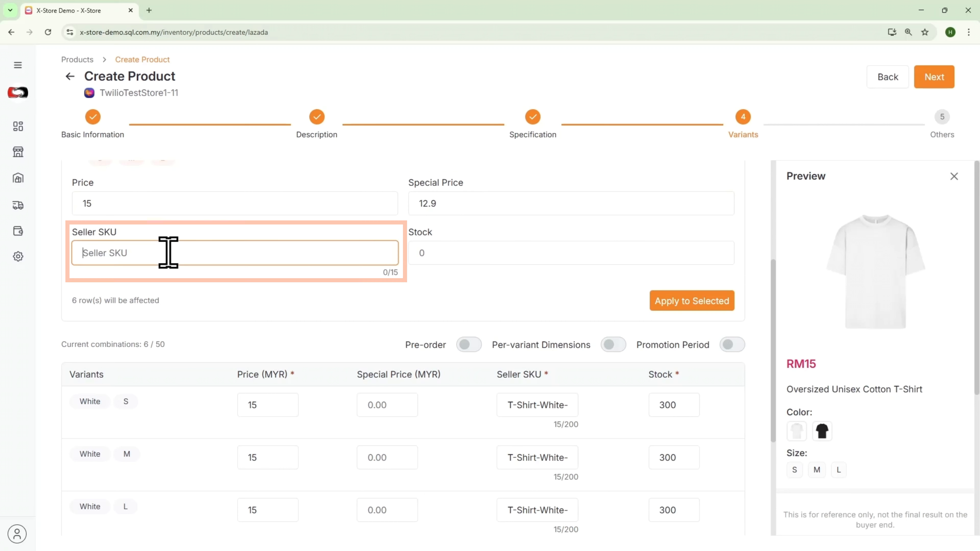
pyautogui.write('T-Shirt')
pyautogui.click(435, 253)
pyautogui.write('300')
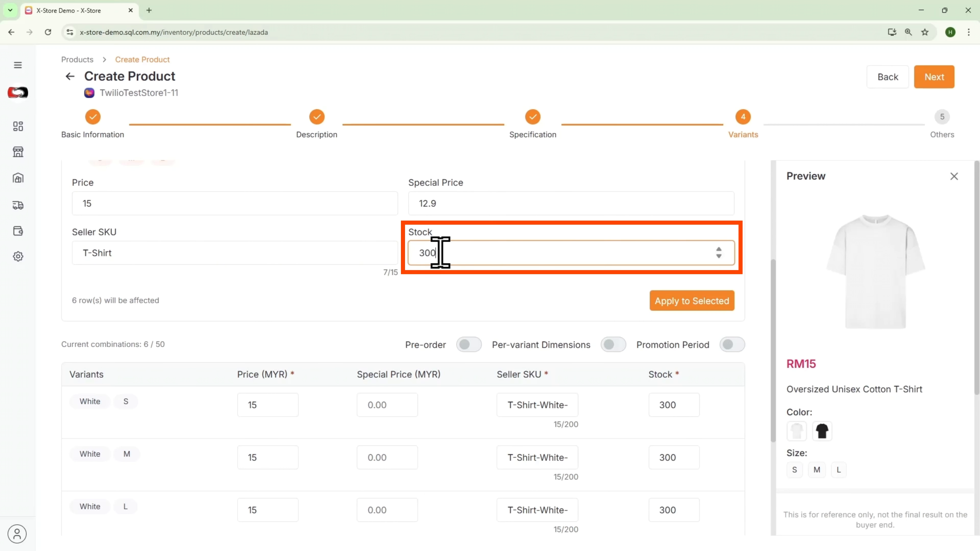
pyautogui.click(699, 303)
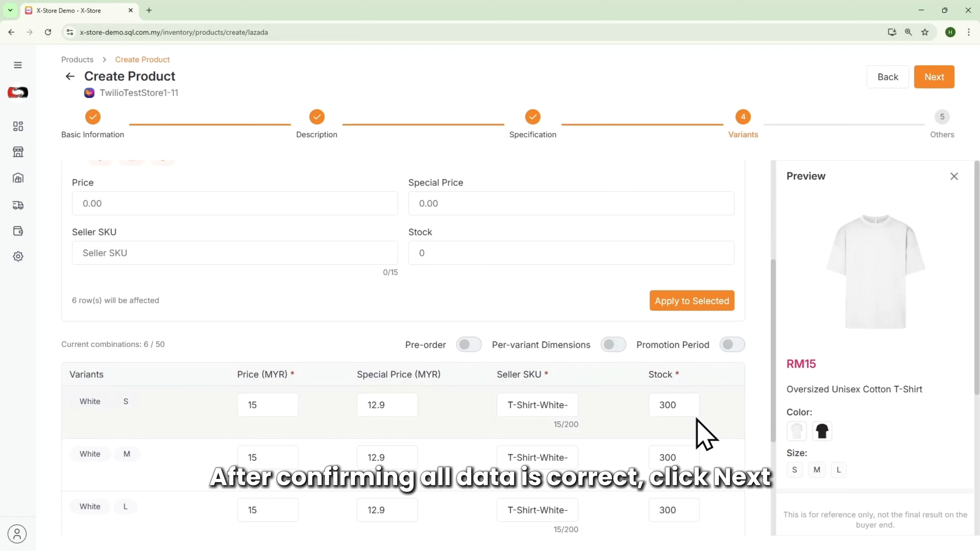
# Continue to the Others stage, upload the size chart image and review the package, shipping and warranty information
pyautogui.click(927, 79)
pyautogui.scroll(5, 634, 339)
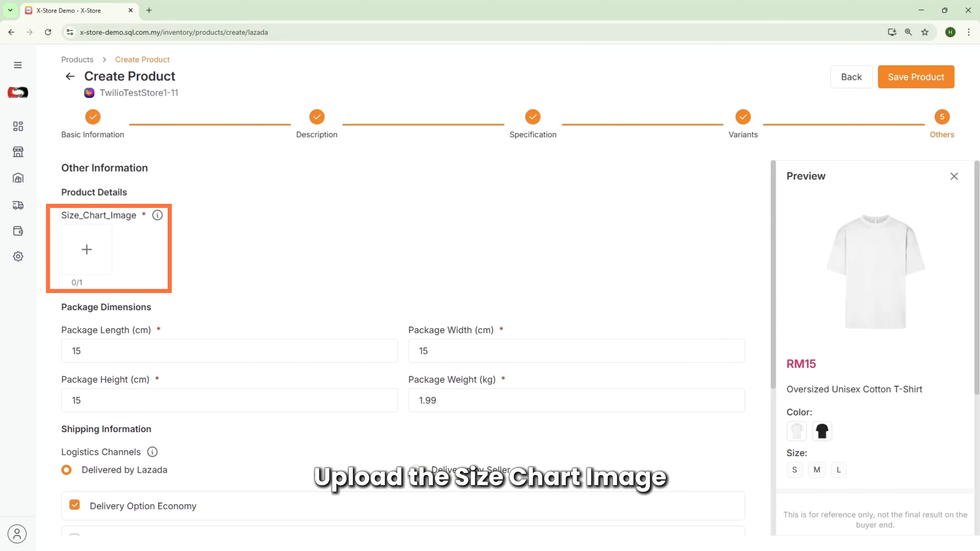
pyautogui.moveTo(17, 267); pyautogui.dragTo(102, 270)
pyautogui.scroll(-2, 385, 308)
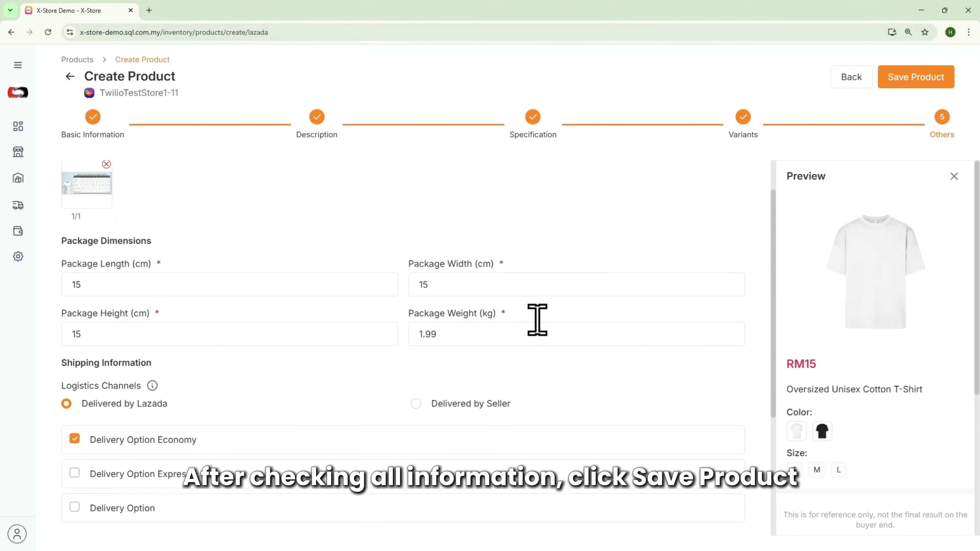
pyautogui.scroll(-4, 540, 328)
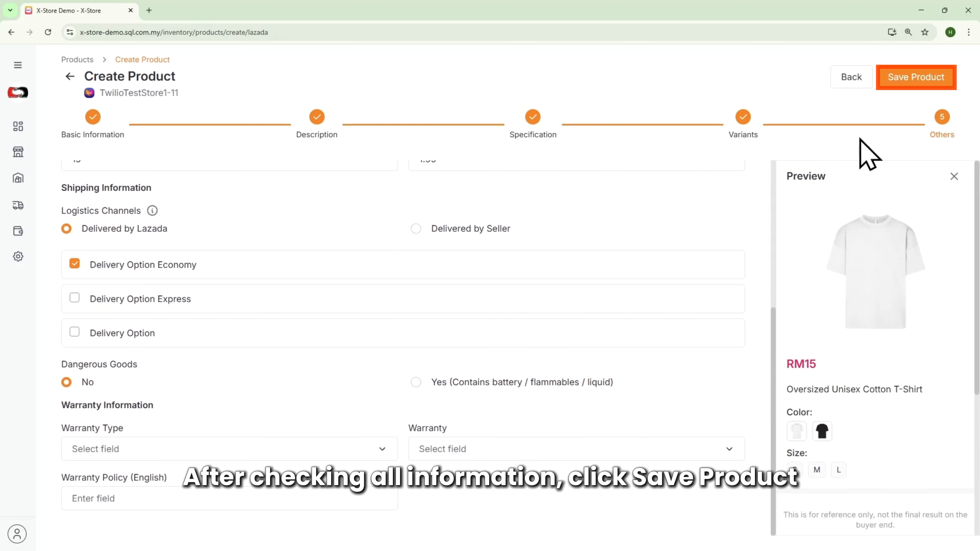
# Save the Lazada product, then copy its product ID and return to the product list
pyautogui.click(907, 82)
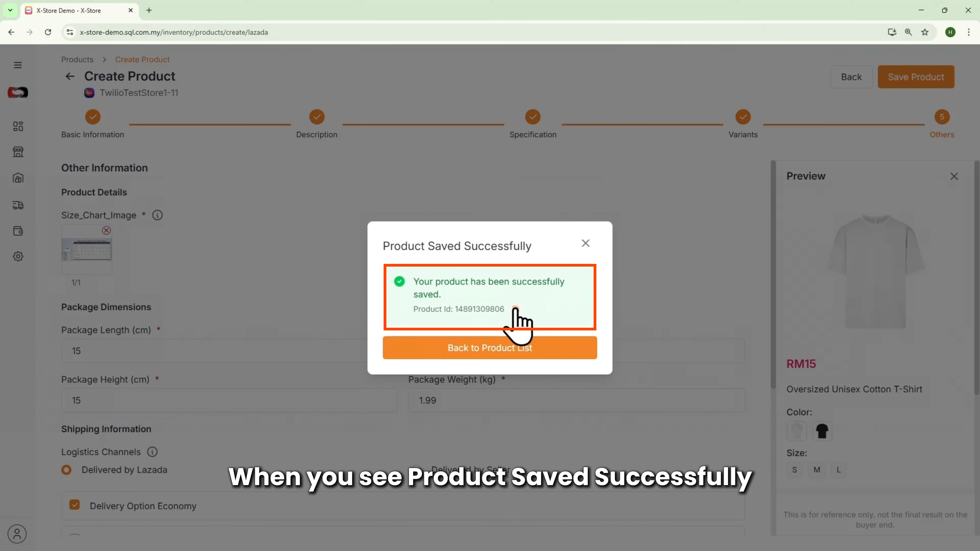
pyautogui.click(515, 309)
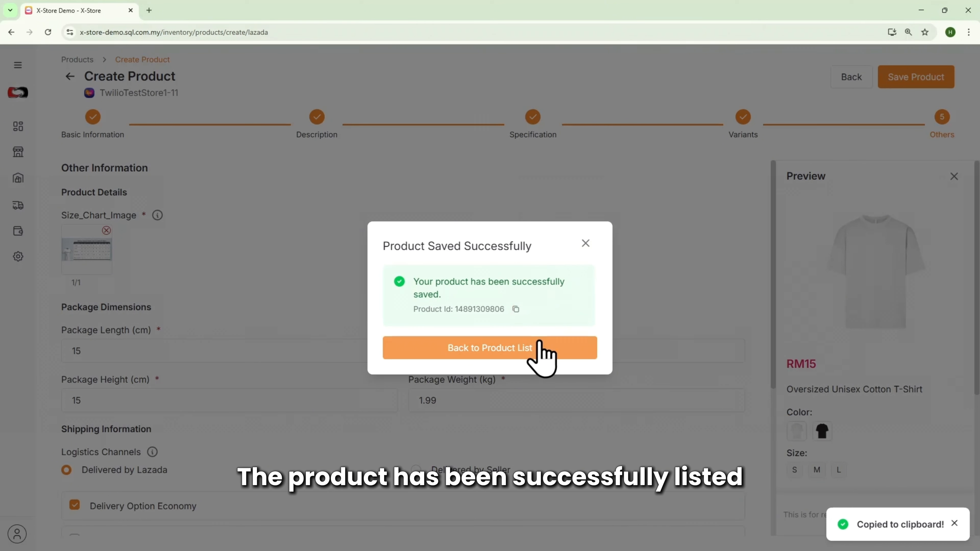
pyautogui.click(534, 347)
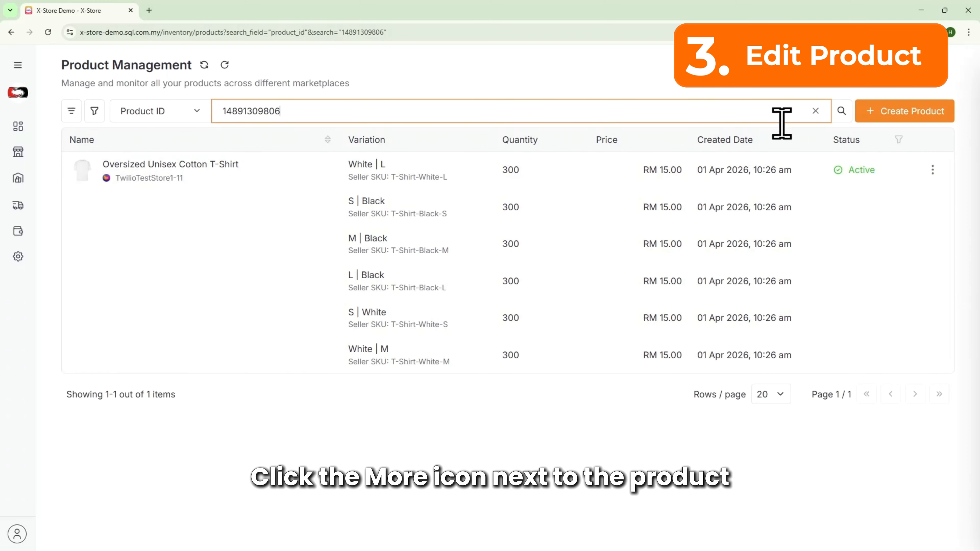
# Edit the Lazada T-shirt listing, setting the White S variant's price to 13 and special price to 10.9
pyautogui.click(933, 170)
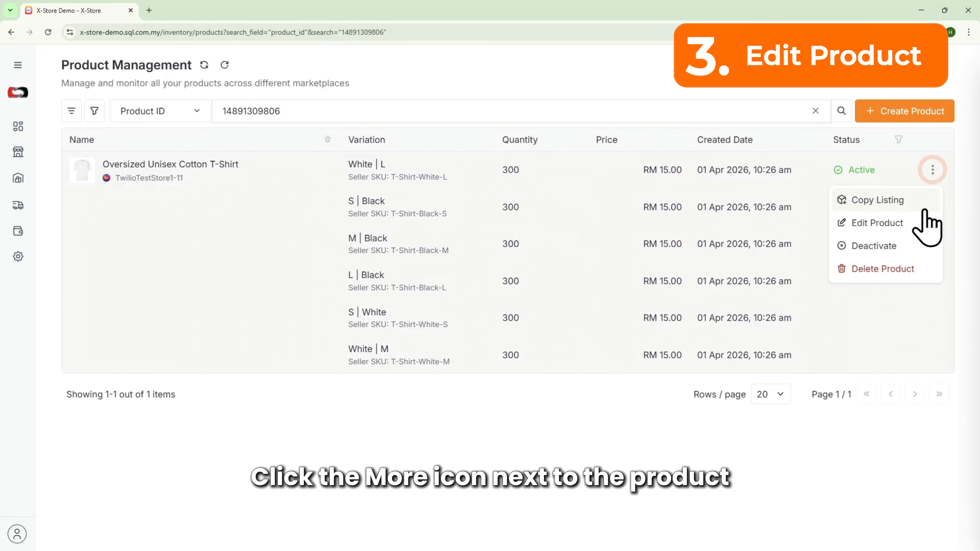
pyautogui.click(883, 222)
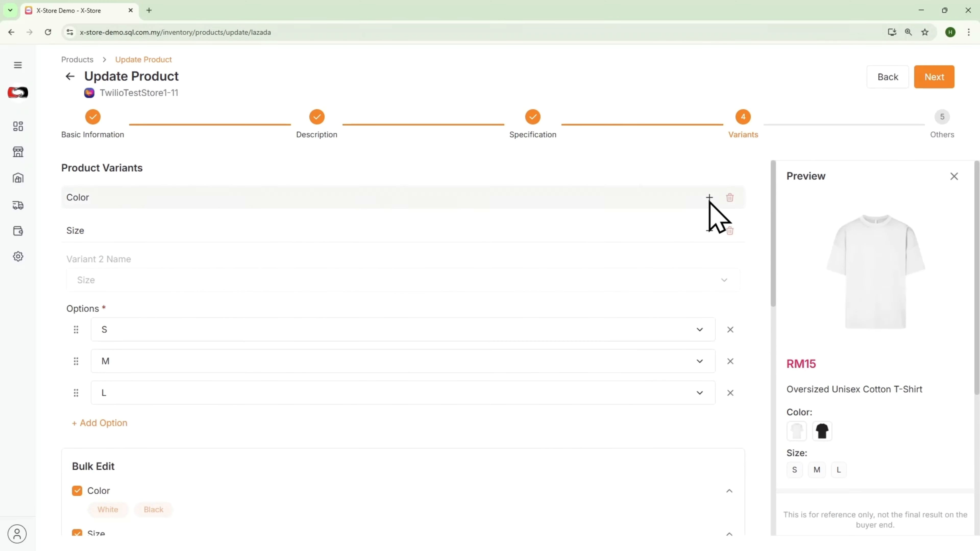
pyautogui.scroll(-10, 718, 214)
pyautogui.click(382, 305)
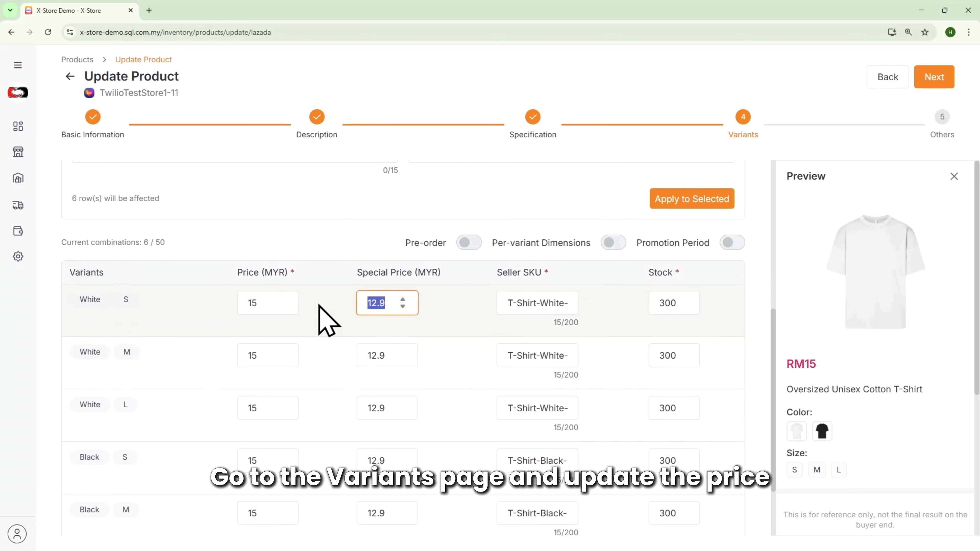
pyautogui.click(263, 305)
pyautogui.write('13')
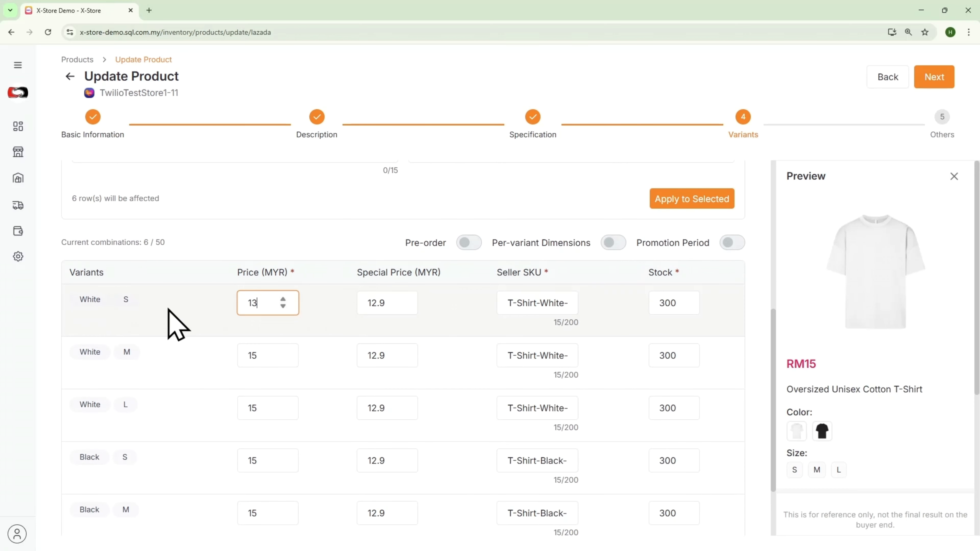
pyautogui.click(385, 307)
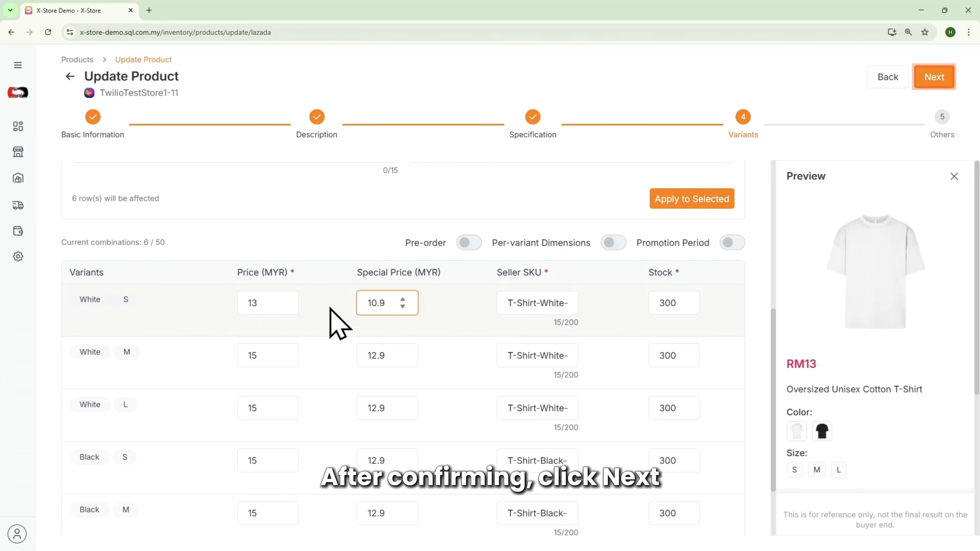
# Continue to the Others stage, save the updated product with confirmation and return to the product list
pyautogui.click(933, 77)
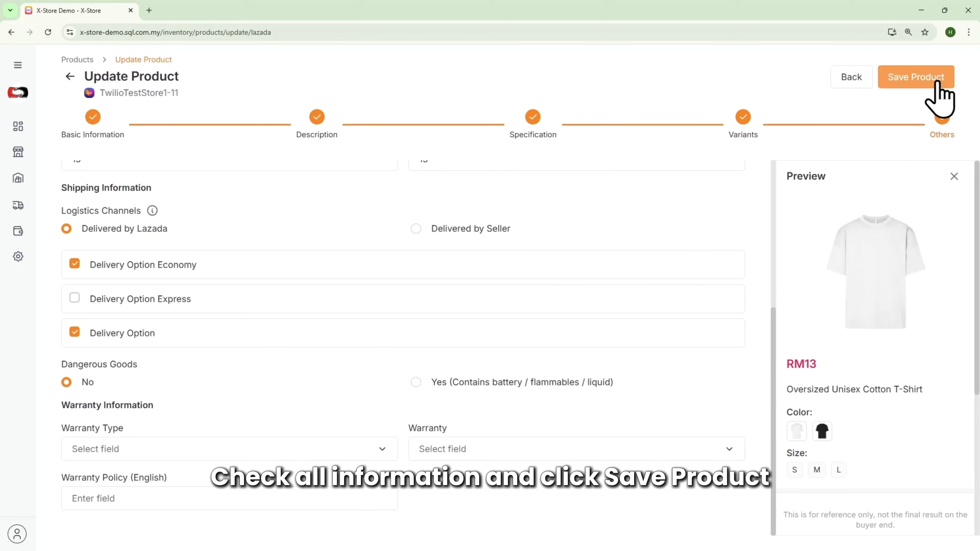
pyautogui.click(937, 83)
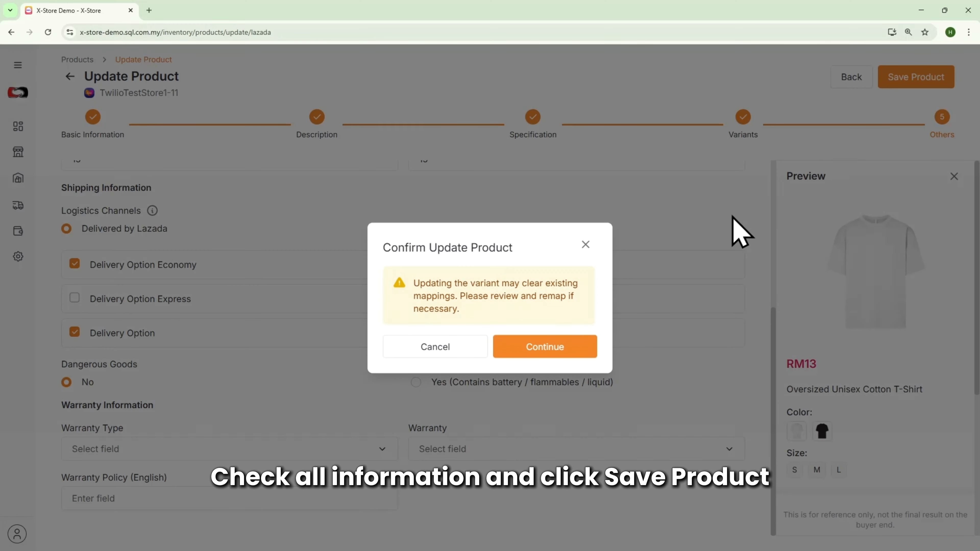
pyautogui.click(523, 345)
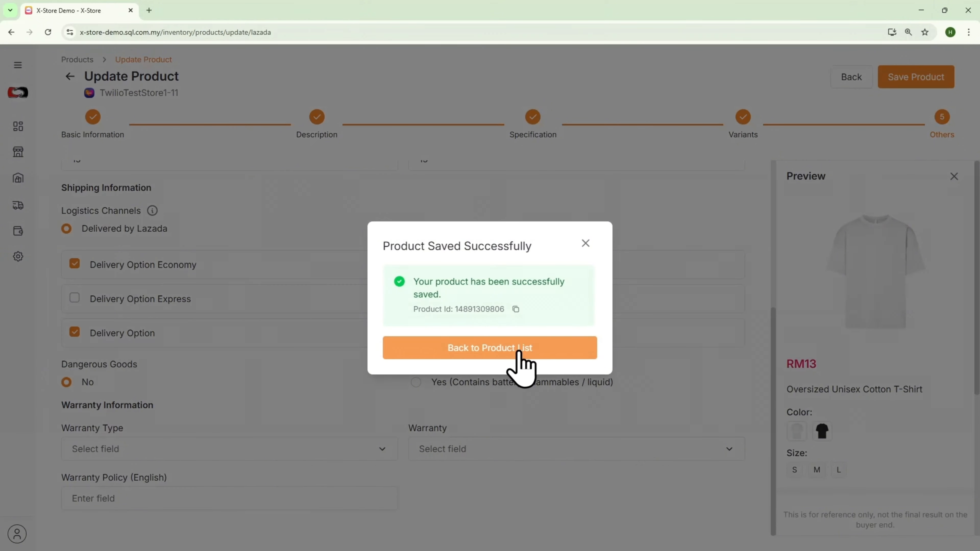
pyautogui.click(519, 350)
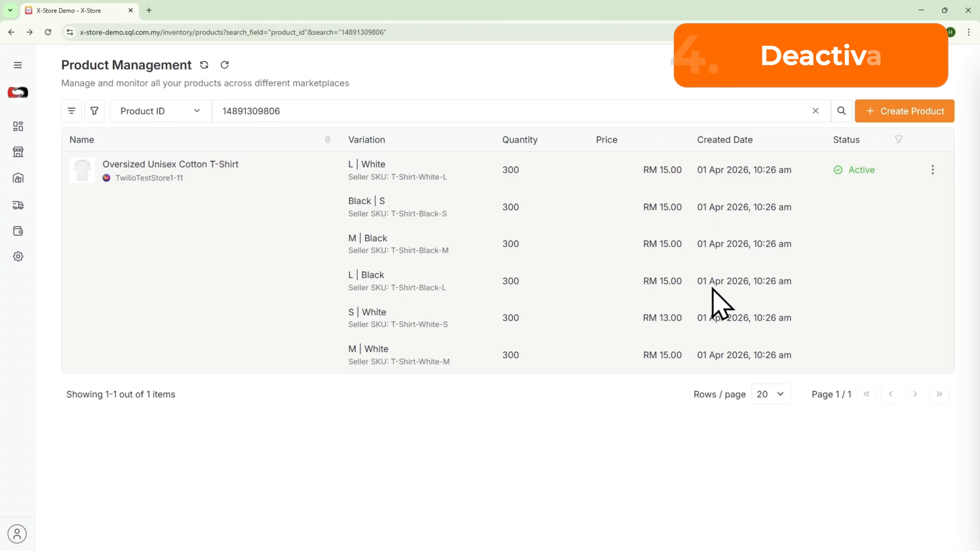
# Deactivate the Oversized Unisex Cotton T-Shirt listing of the Lazada store
pyautogui.click(932, 171)
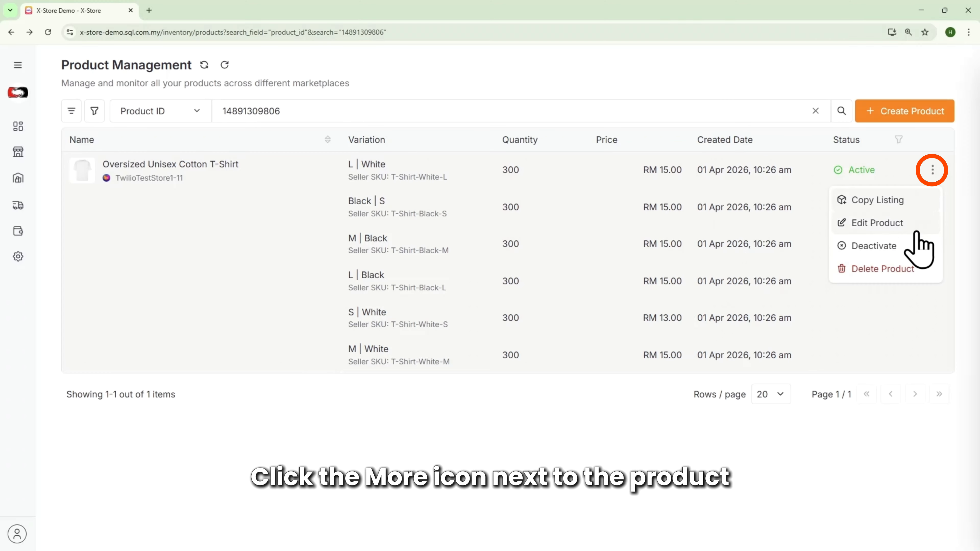
pyautogui.click(879, 246)
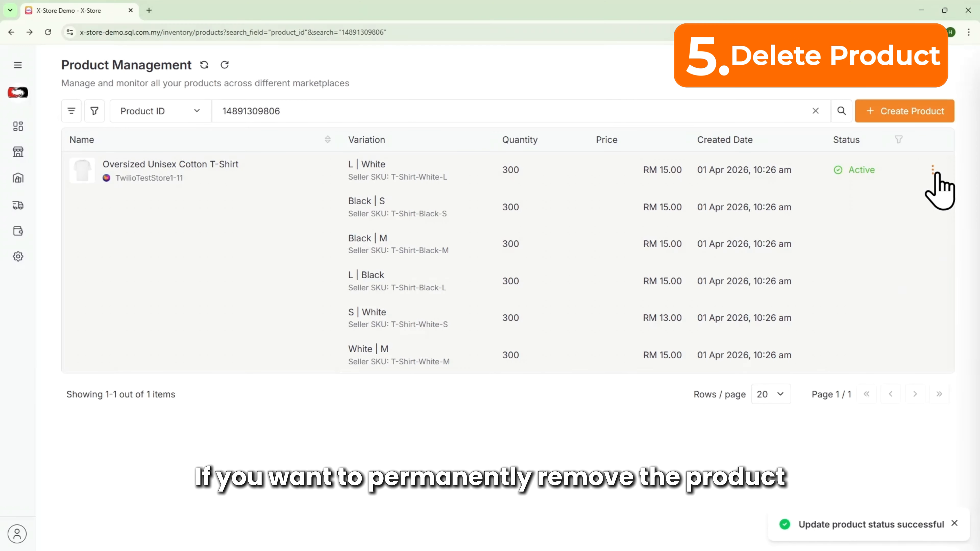
# Delete the Oversized Unisex Cotton T-Shirt product from the Lazada store and confirm the deletion
pyautogui.click(933, 170)
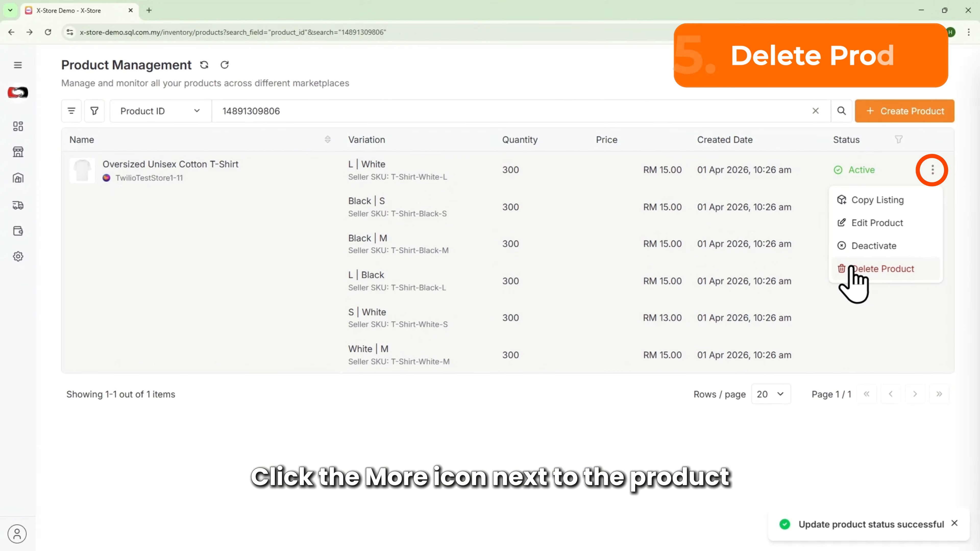
pyautogui.click(884, 269)
pyautogui.click(616, 323)
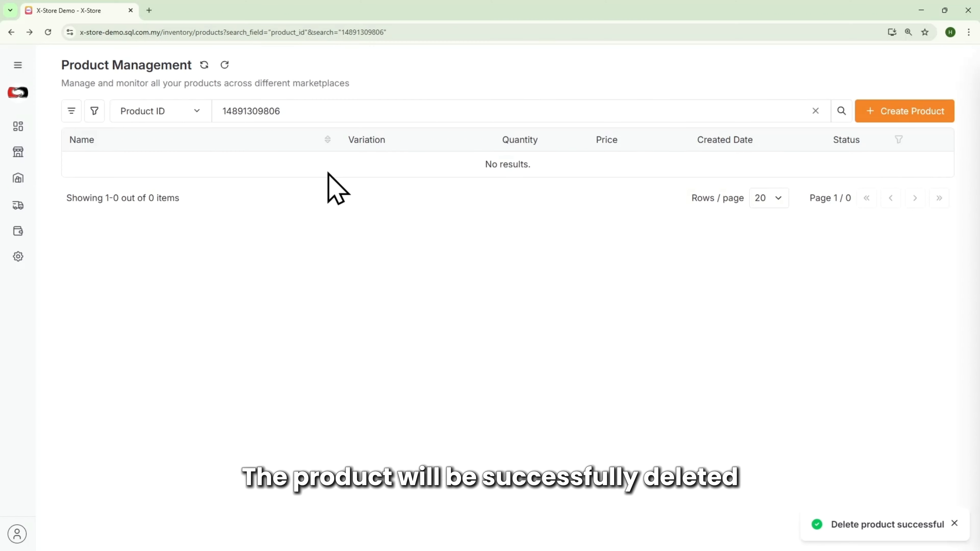